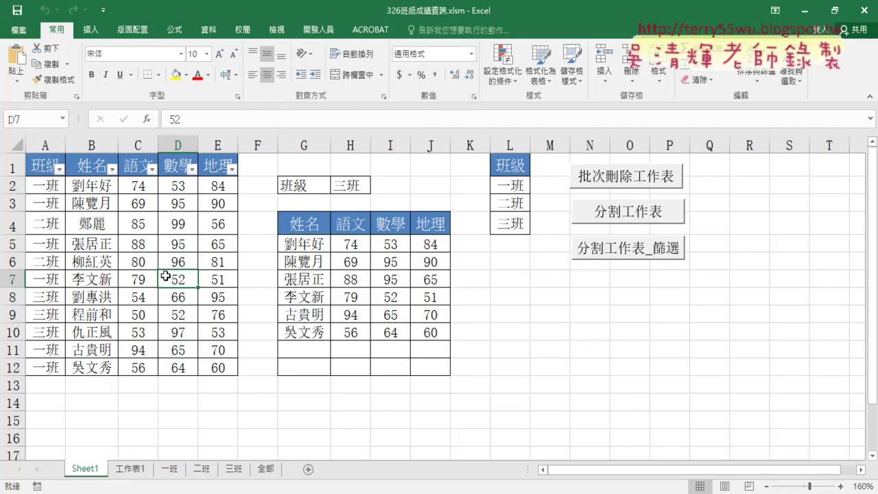
Browse the 二班, 三班 and 全部 sheets, return to Sheet1, then bring 問題05.xlsx forward.
{"action": "left_click_drag", "start_coordinate": [49, 186], "coordinate": [59, 347]}
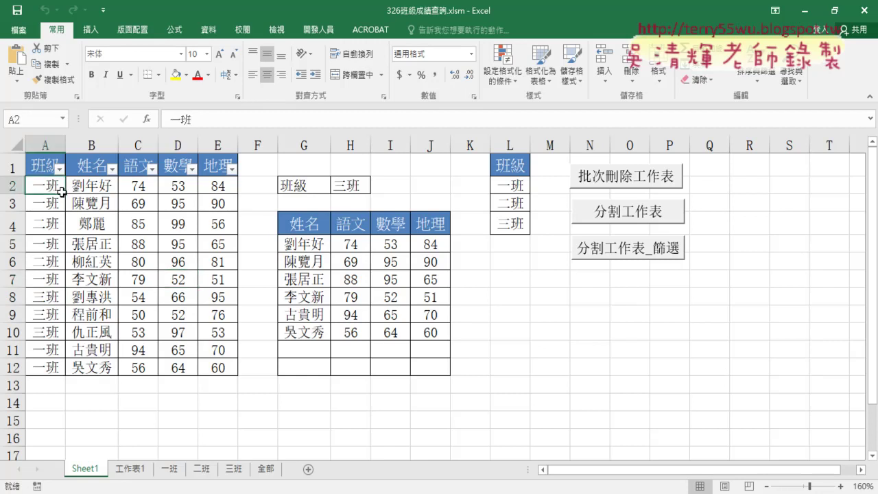
{"action": "left_click", "coordinate": [200, 470]}
{"action": "left_click", "coordinate": [235, 471]}
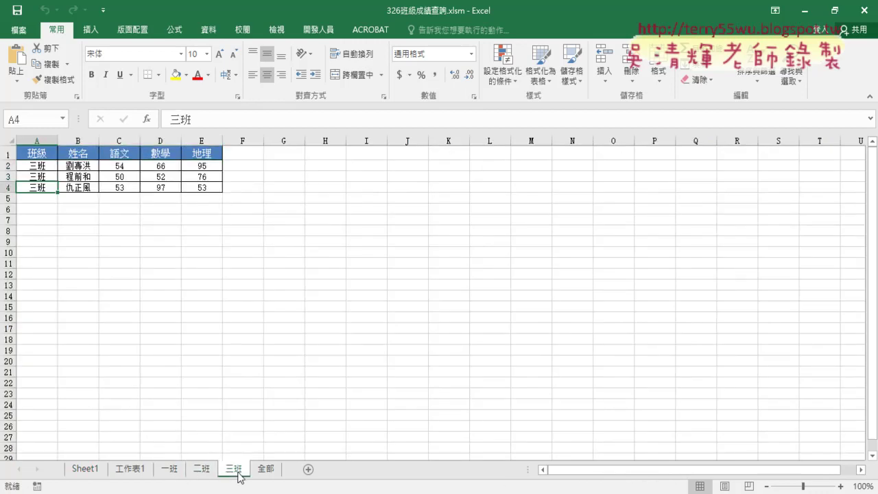
{"action": "left_click", "coordinate": [267, 470]}
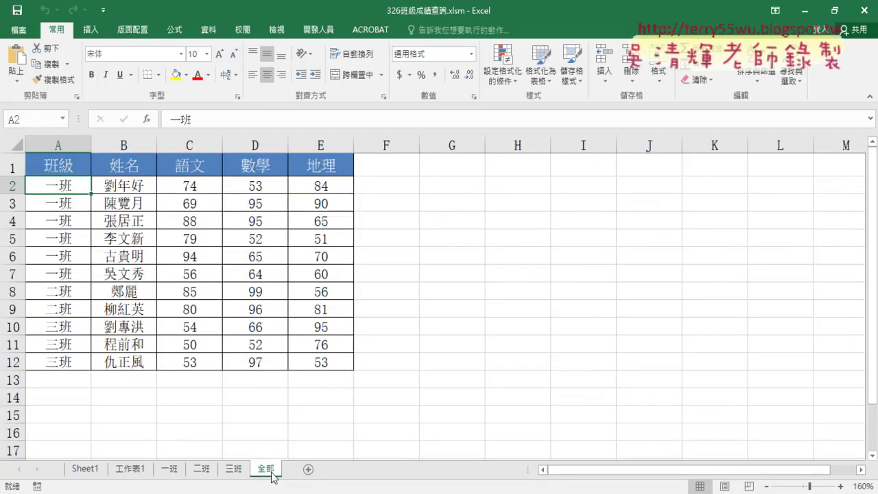
{"action": "left_click", "coordinate": [82, 470]}
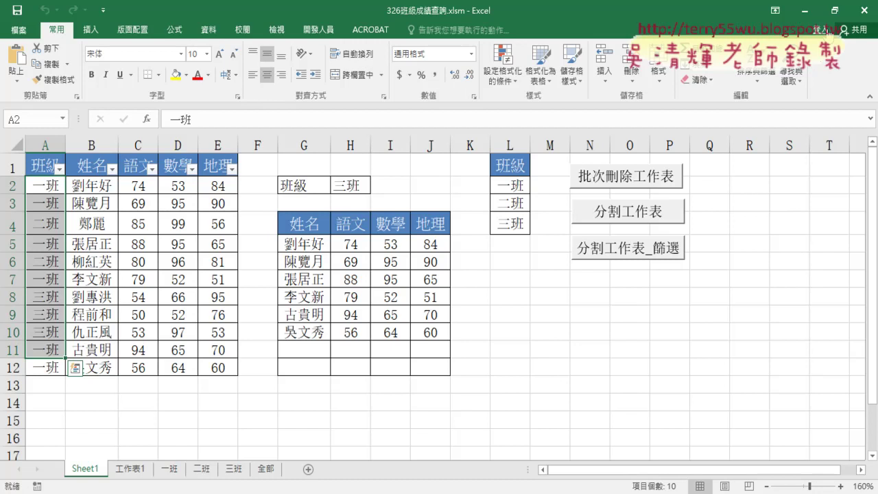
{"action": "left_click", "coordinate": [805, 10]}
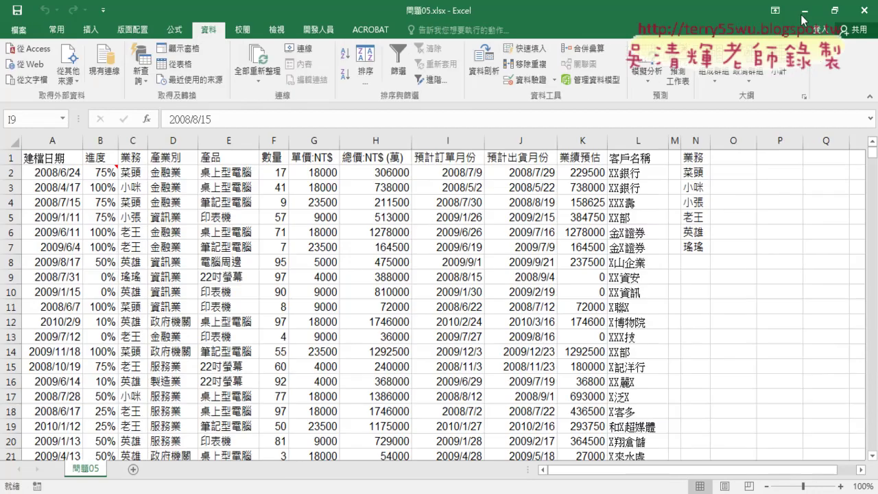
{"action": "left_click", "coordinate": [133, 141]}
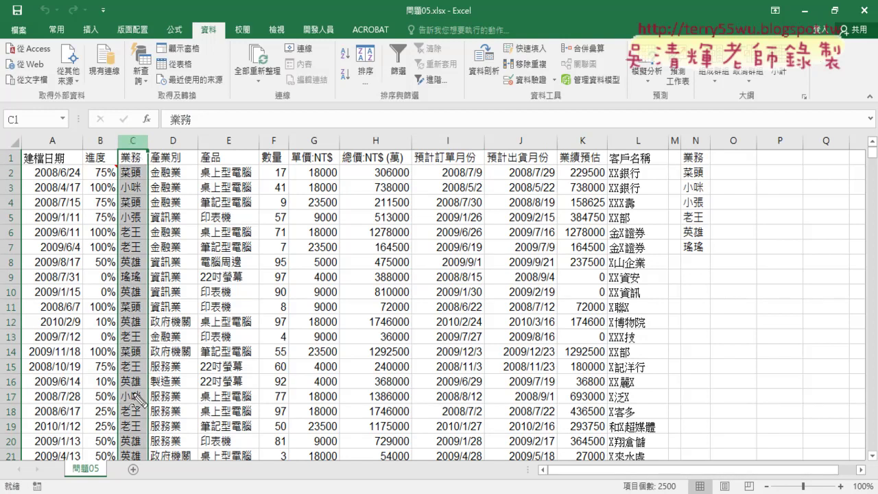
{"action": "mouse_move", "coordinate": [130, 392]}
{"action": "left_mouse_down"}
{"action": "mouse_move", "coordinate": [170, 185]}
{"action": "mouse_move", "coordinate": [130, 394]}
{"action": "left_mouse_up"}
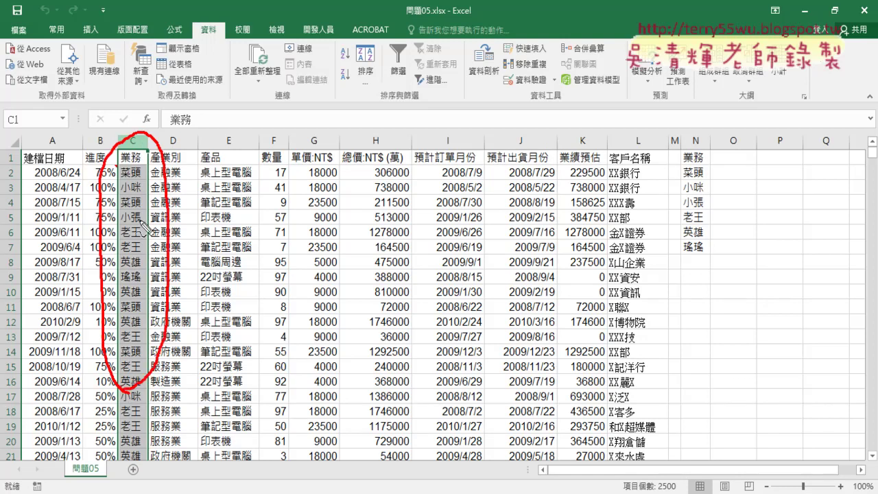
{"action": "mouse_move", "coordinate": [148, 135]}
{"action": "left_mouse_down"}
{"action": "mouse_move", "coordinate": [281, 81]}
{"action": "mouse_move", "coordinate": [680, 147]}
{"action": "mouse_move", "coordinate": [679, 264]}
{"action": "left_mouse_up"}
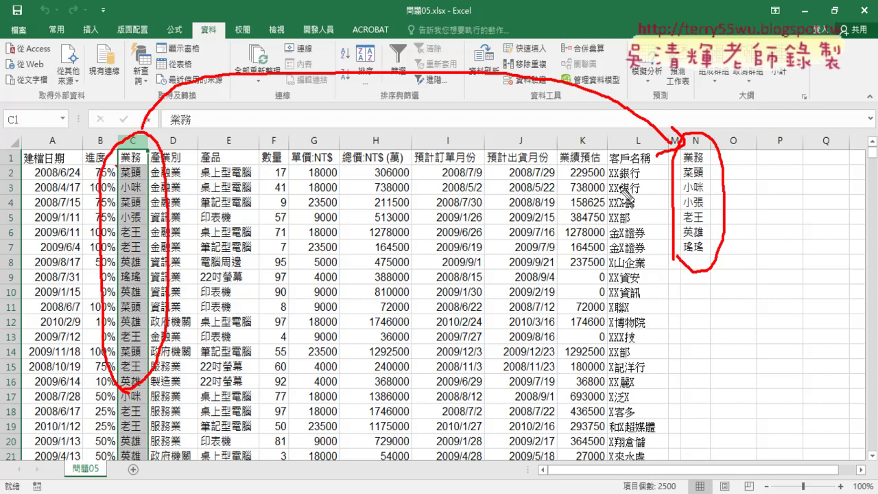
{"action": "left_click_drag", "start_coordinate": [237, 27], "coordinate": [241, 46]}
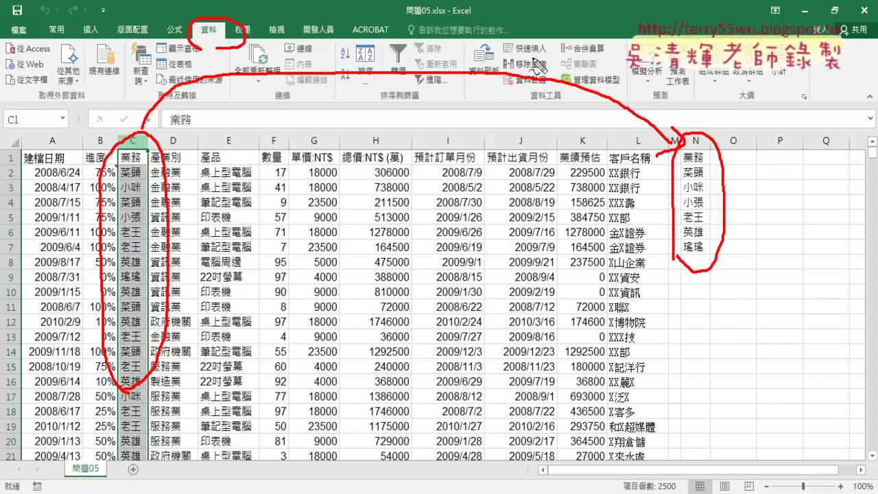
{"action": "mouse_move", "coordinate": [542, 60]}
{"action": "left_mouse_down"}
{"action": "mouse_move", "coordinate": [547, 76]}
{"action": "mouse_move", "coordinate": [694, 125]}
{"action": "left_mouse_up"}
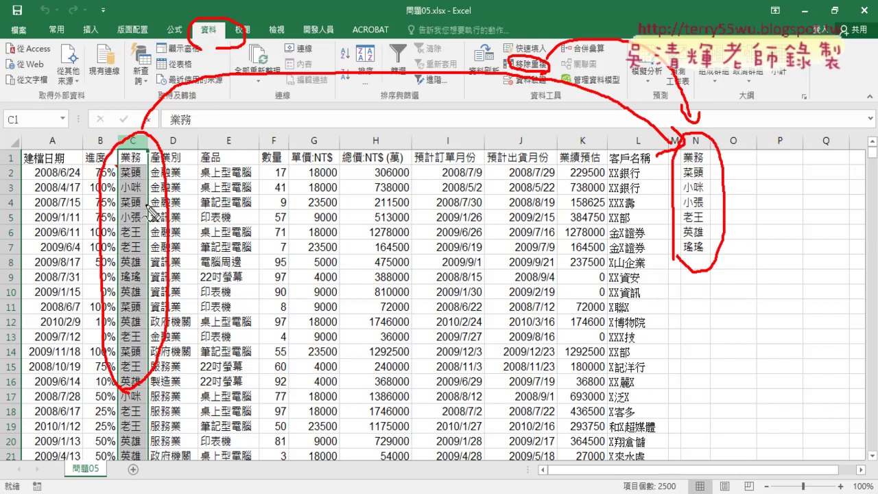
{"action": "left_click_drag", "start_coordinate": [749, 161], "coordinate": [751, 195]}
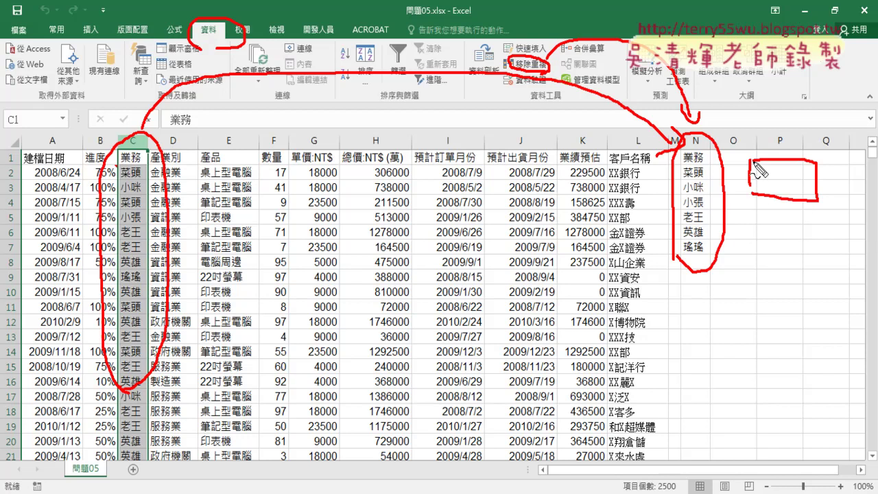
{"action": "left_click_drag", "start_coordinate": [706, 169], "coordinate": [693, 184]}
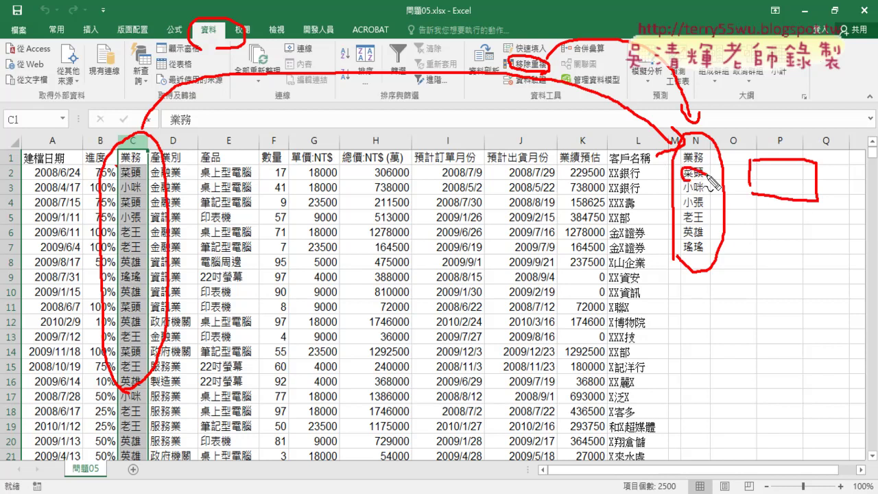
{"action": "left_click_drag", "start_coordinate": [134, 453], "coordinate": [154, 458]}
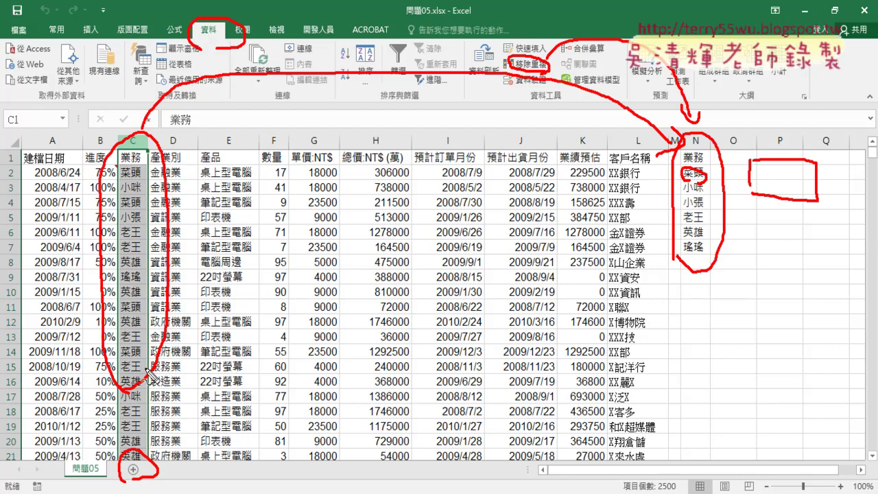
{"action": "mouse_move", "coordinate": [135, 404]}
{"action": "left_mouse_down"}
{"action": "mouse_move", "coordinate": [146, 448]}
{"action": "mouse_move", "coordinate": [148, 427]}
{"action": "left_mouse_up"}
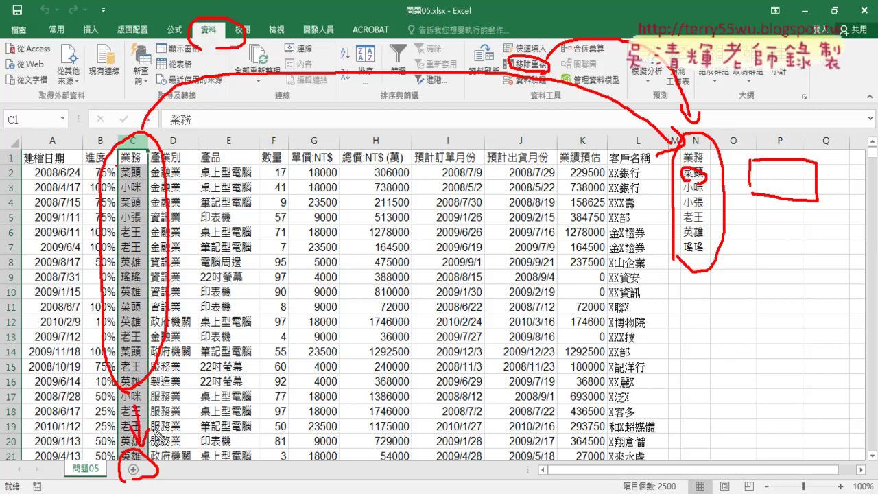
{"action": "left_click_drag", "start_coordinate": [179, 456], "coordinate": [199, 473]}
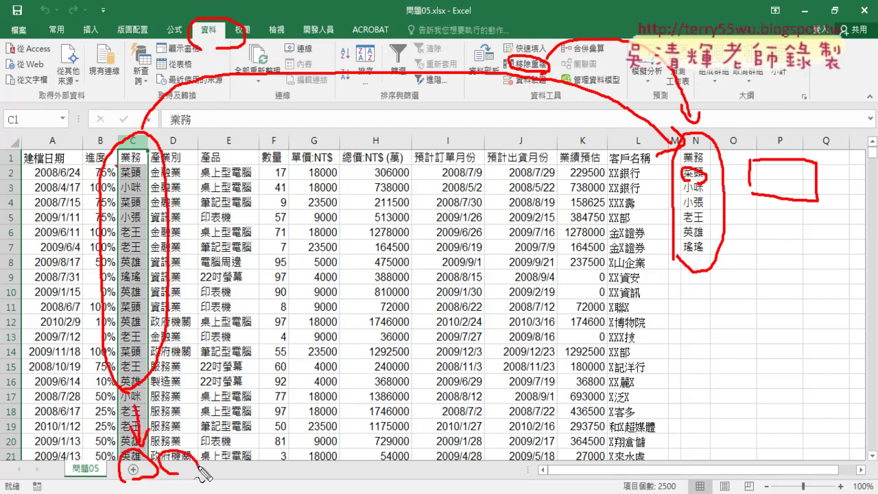
{"action": "left_click_drag", "start_coordinate": [379, 467], "coordinate": [365, 474]}
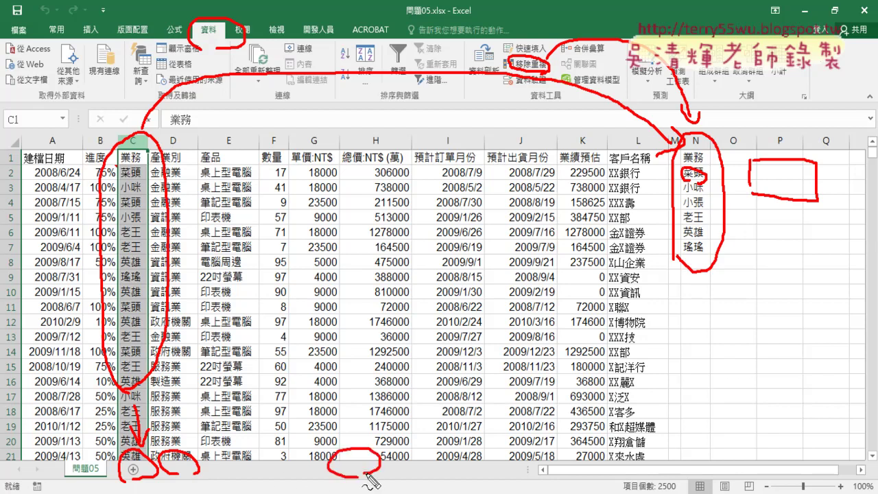
{"action": "left_click_drag", "start_coordinate": [317, 461], "coordinate": [227, 473]}
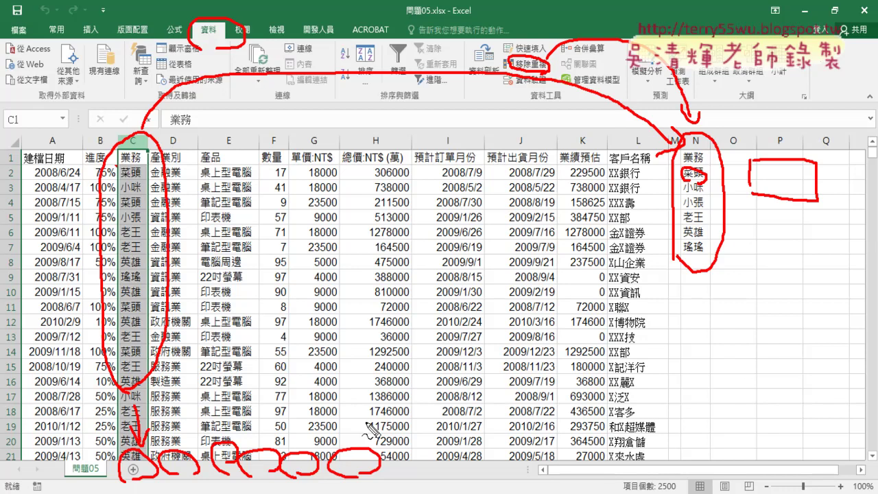
Open the Visual Basic editor and display Module1 of VBAProject (問題05.xlsx).
{"action": "key", "text": "Escape"}
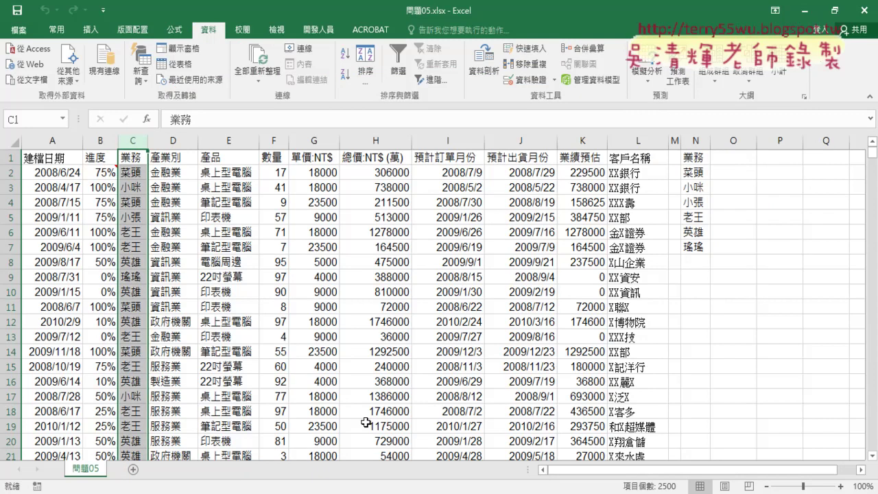
{"action": "left_click", "coordinate": [319, 32]}
{"action": "left_click", "coordinate": [36, 68]}
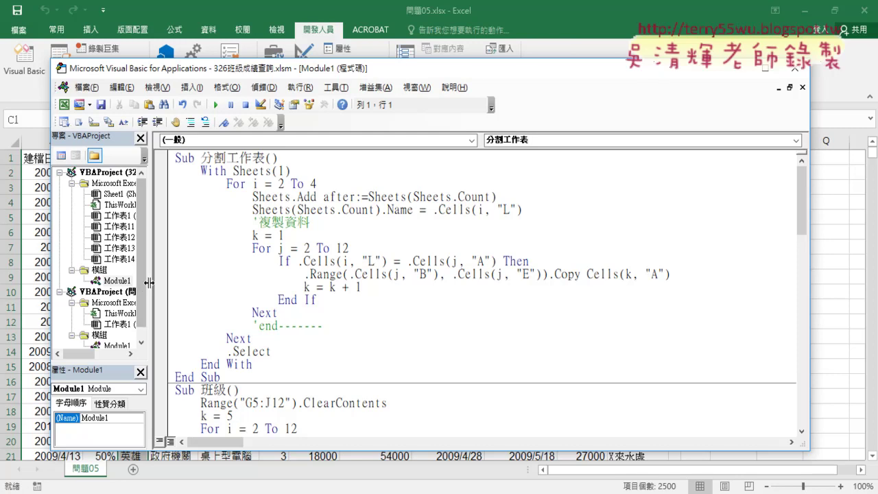
{"action": "left_click_drag", "start_coordinate": [149, 281], "coordinate": [231, 283]}
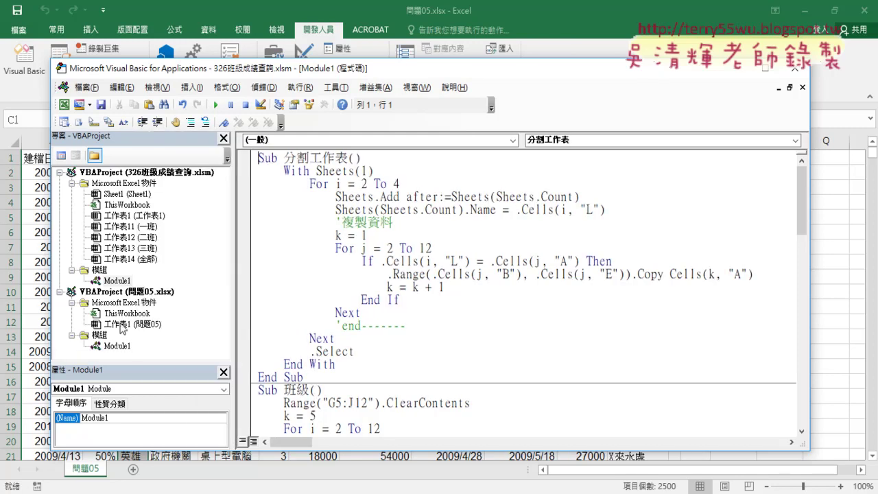
{"action": "left_click", "coordinate": [131, 295]}
{"action": "right_click", "coordinate": [103, 336]}
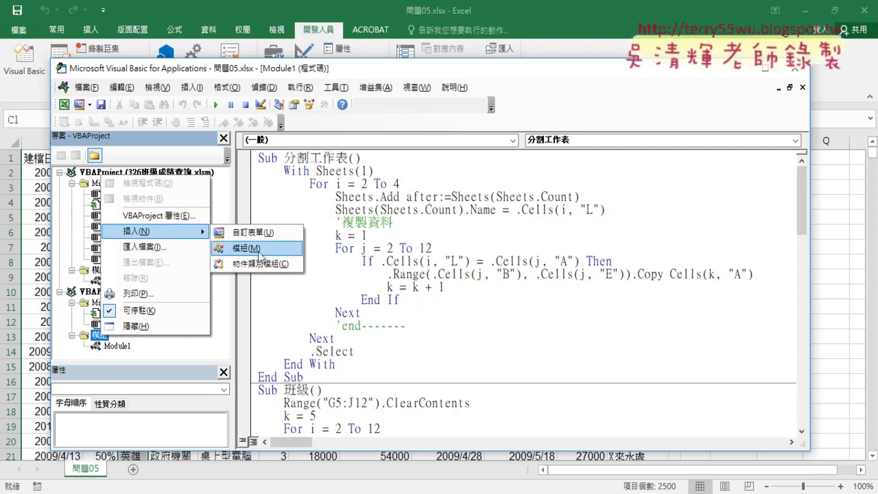
{"action": "left_click", "coordinate": [356, 262]}
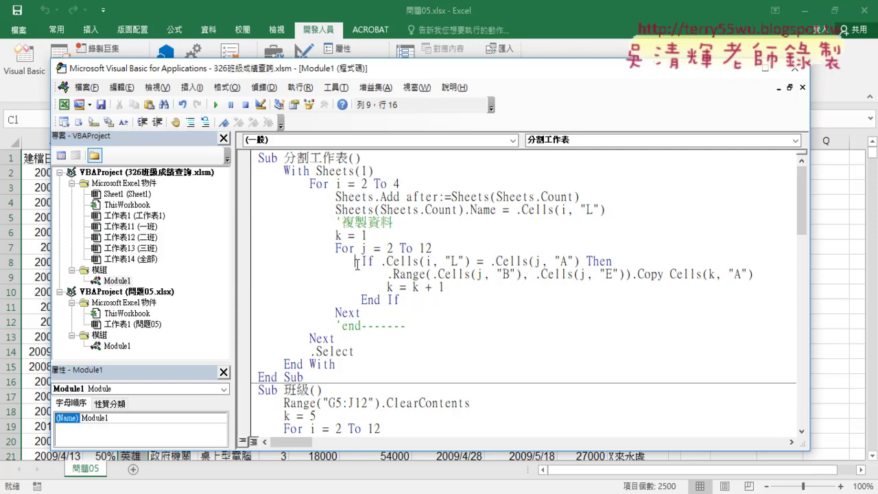
{"action": "double_click", "coordinate": [118, 347]}
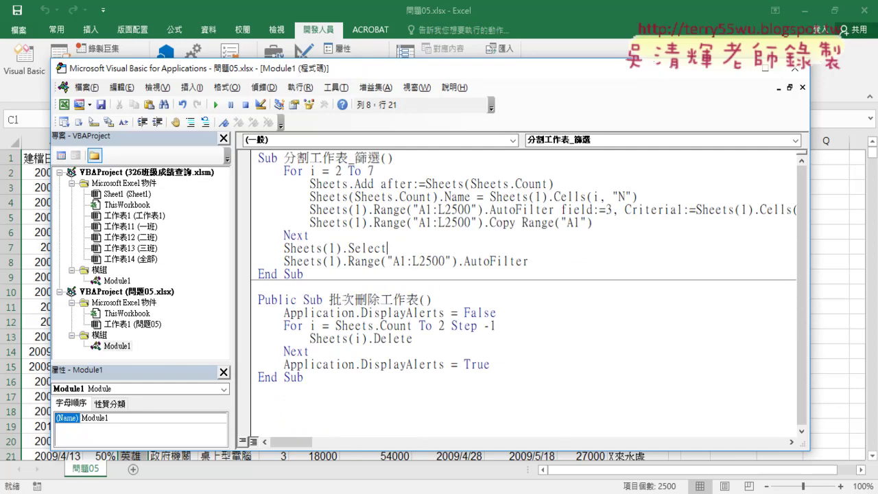
In the 326班級成績查詢 notes document, select the 分割工作表_篩選 macro code.
{"action": "mouse_move", "coordinate": [111, 493]}
{"action": "left_click", "coordinate": [191, 453]}
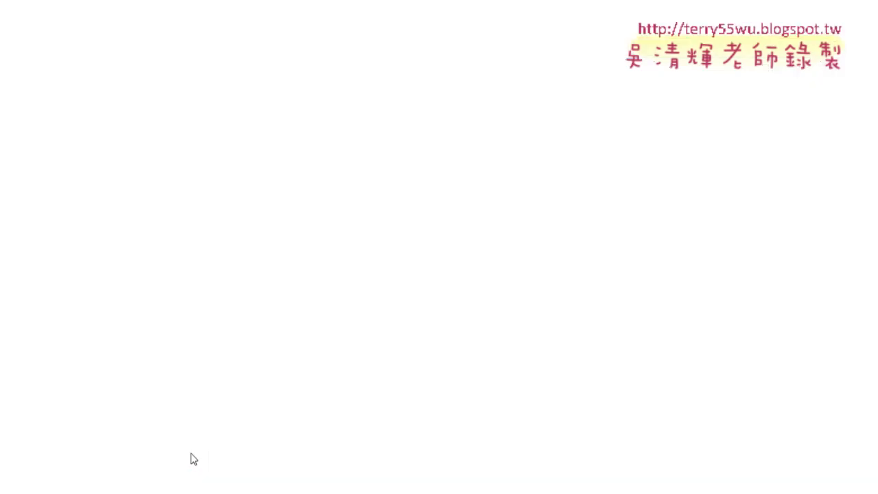
{"action": "left_click", "coordinate": [267, 12]}
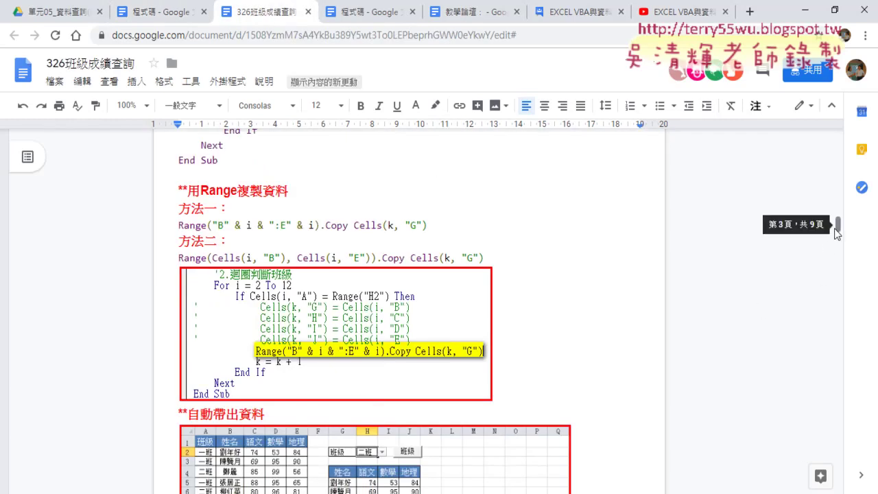
{"action": "left_click_drag", "start_coordinate": [837, 224], "coordinate": [830, 350]}
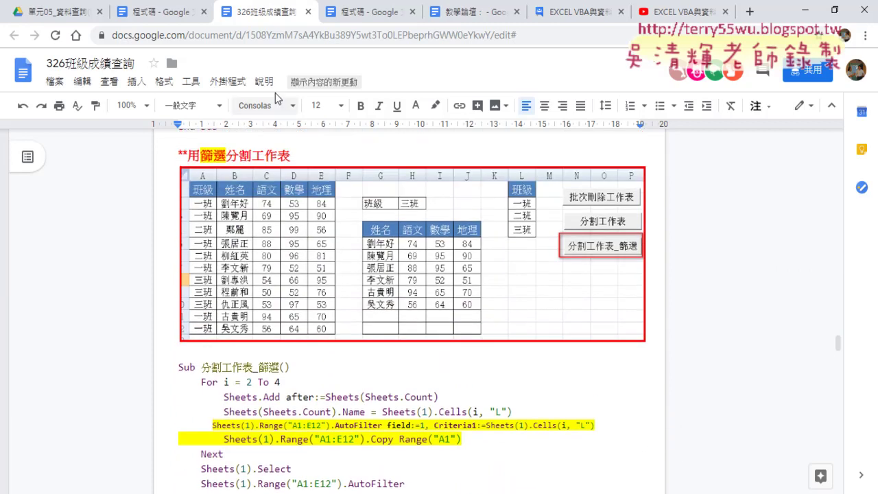
{"action": "left_click_drag", "start_coordinate": [187, 156], "coordinate": [300, 159]}
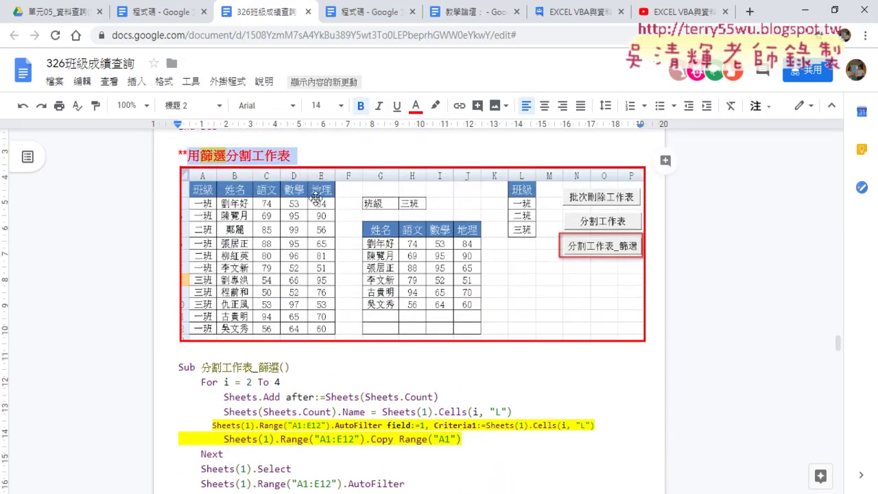
{"action": "scroll", "coordinate": [525, 241], "scroll_direction": "down", "scroll_amount": 1}
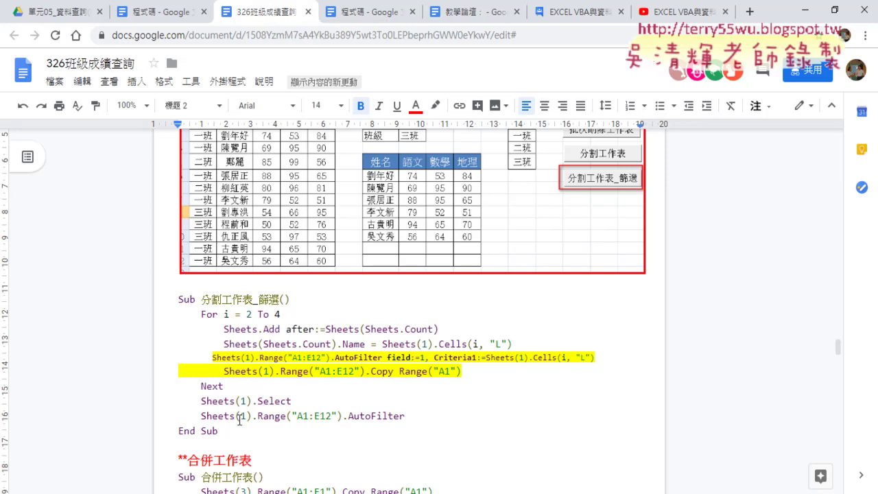
{"action": "left_click", "coordinate": [221, 430]}
{"action": "left_click_drag", "start_coordinate": [221, 430], "coordinate": [174, 299]}
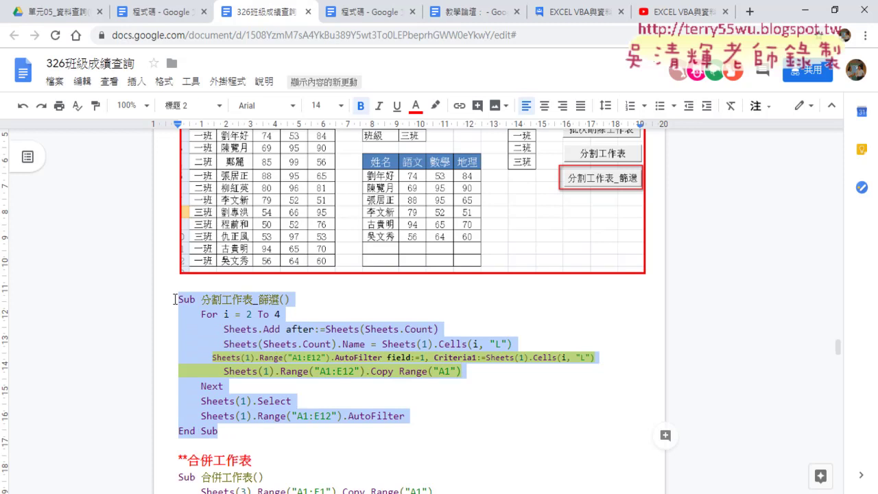
Select the 批次刪除工作表 macro code higher up, then minimize the browser.
{"action": "scroll", "coordinate": [175, 299], "scroll_direction": "up", "scroll_amount": 3}
{"action": "scroll", "coordinate": [175, 299], "scroll_direction": "up", "scroll_amount": 3}
{"action": "scroll", "coordinate": [175, 299], "scroll_direction": "up", "scroll_amount": 5}
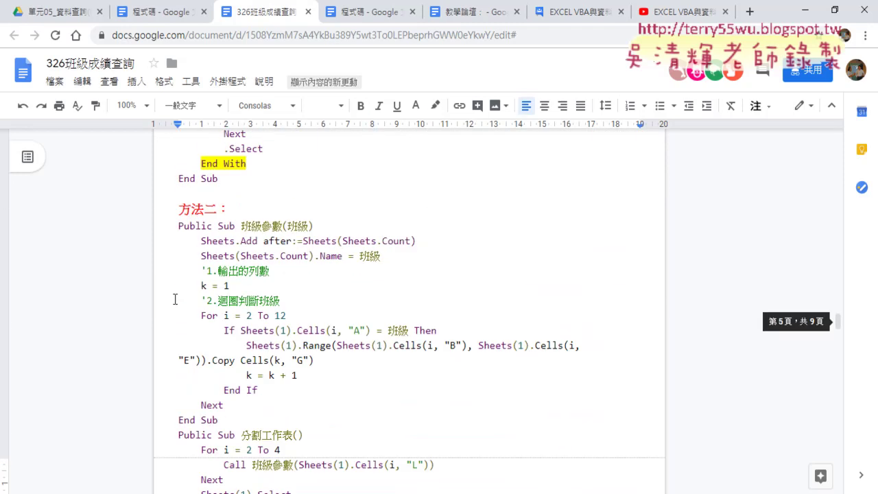
{"action": "scroll", "coordinate": [175, 299], "scroll_direction": "up", "scroll_amount": 4}
{"action": "scroll", "coordinate": [175, 299], "scroll_direction": "up", "scroll_amount": 2}
{"action": "scroll", "coordinate": [175, 299], "scroll_direction": "up", "scroll_amount": 5}
{"action": "scroll", "coordinate": [175, 299], "scroll_direction": "up", "scroll_amount": 2}
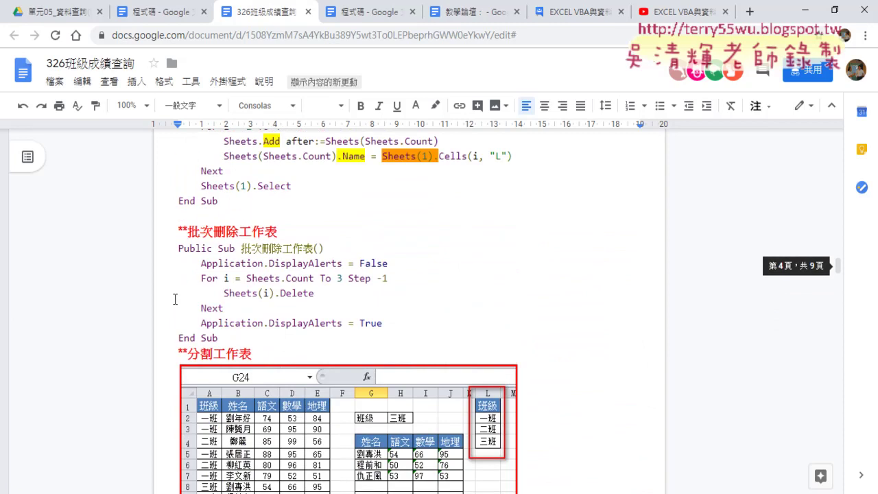
{"action": "scroll", "coordinate": [175, 299], "scroll_direction": "up", "scroll_amount": 1}
{"action": "mouse_move", "coordinate": [201, 300]}
{"action": "left_mouse_down"}
{"action": "mouse_move", "coordinate": [280, 301]}
{"action": "mouse_move", "coordinate": [188, 300]}
{"action": "left_mouse_up"}
{"action": "left_click_drag", "start_coordinate": [218, 406], "coordinate": [177, 316]}
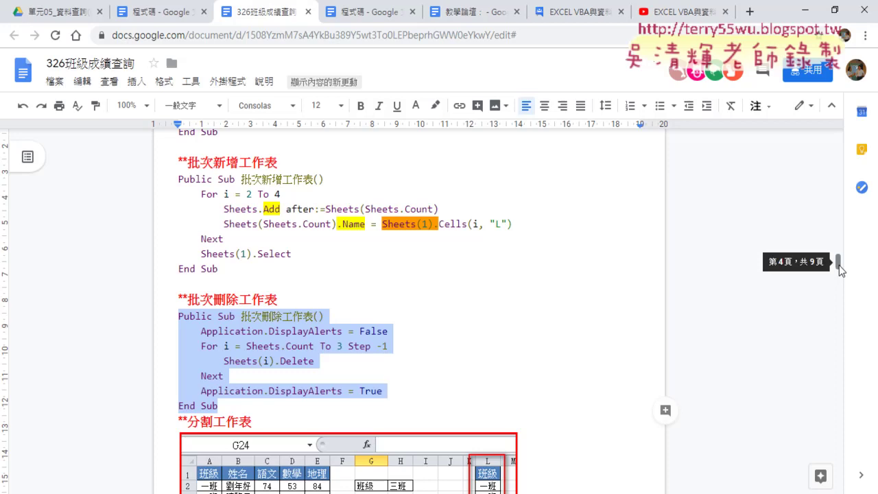
{"action": "left_click", "coordinate": [802, 11]}
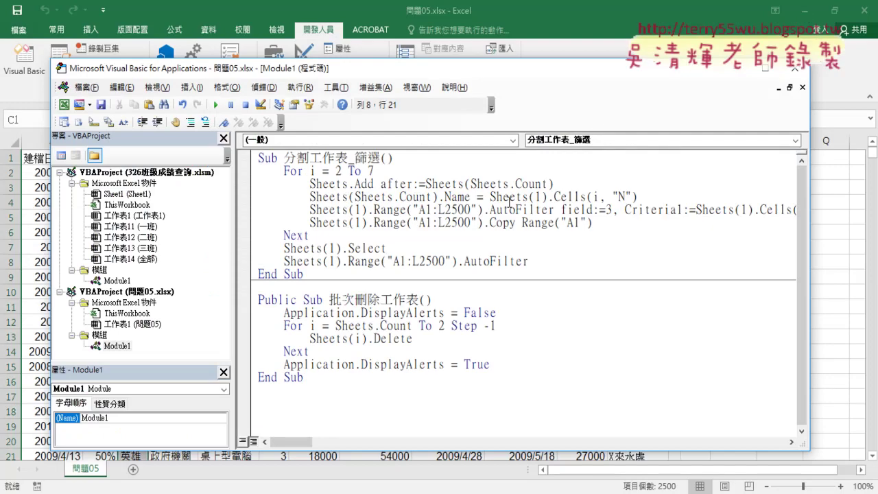
Draw a button over O2:P3 assigned to 分割工作表_篩選 and labelled 分割工作表_篩選.
{"action": "left_click_drag", "start_coordinate": [809, 273], "coordinate": [706, 273]}
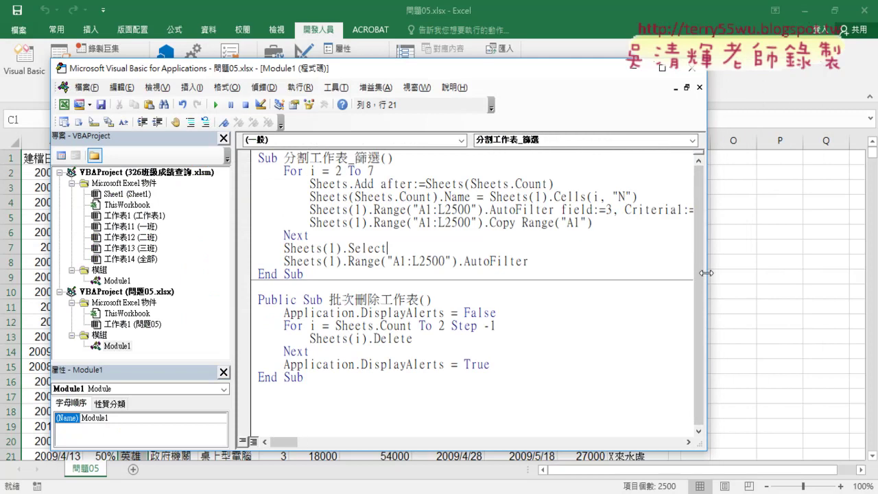
{"action": "left_click", "coordinate": [780, 260]}
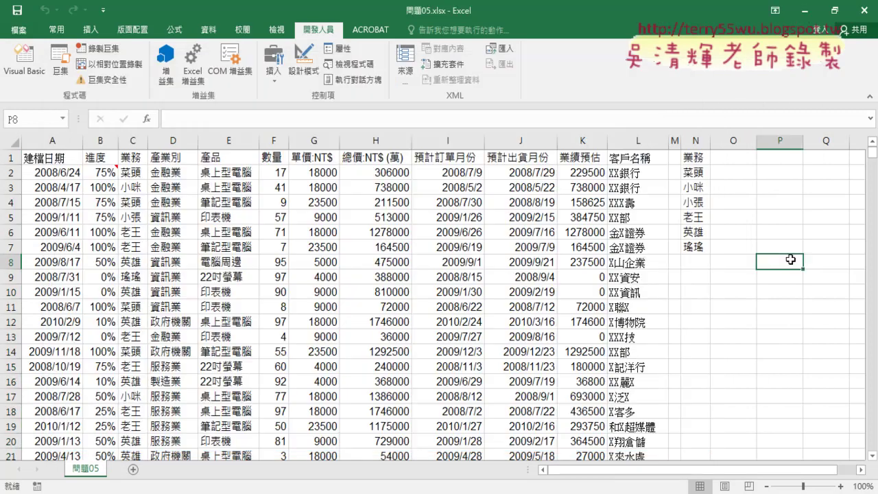
{"action": "left_click", "coordinate": [268, 76]}
{"action": "left_click", "coordinate": [275, 111]}
{"action": "left_click_drag", "start_coordinate": [738, 166], "coordinate": [827, 187]}
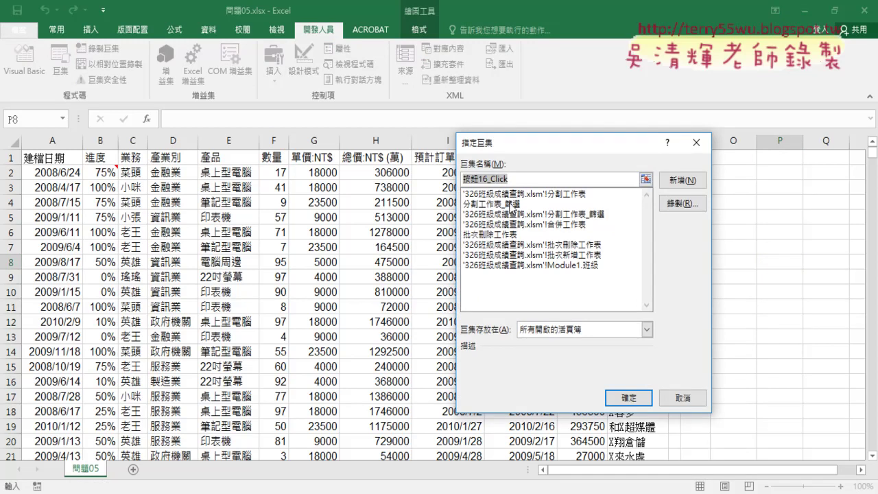
{"action": "left_click", "coordinate": [511, 203]}
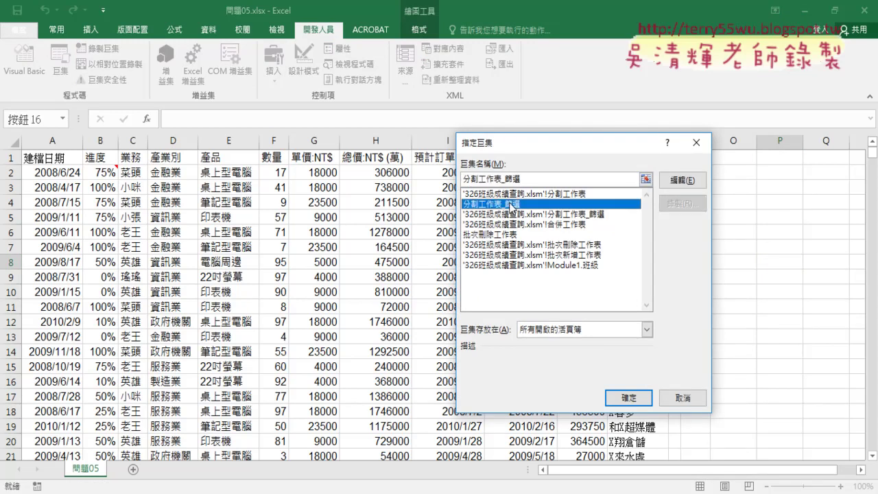
{"action": "right_click", "coordinate": [493, 180]}
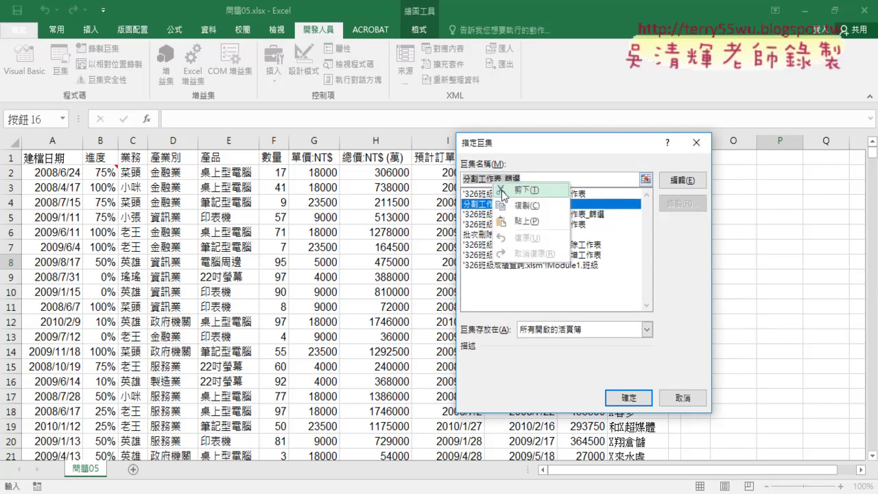
{"action": "key", "text": "Escape"}
{"action": "left_click", "coordinate": [629, 398]}
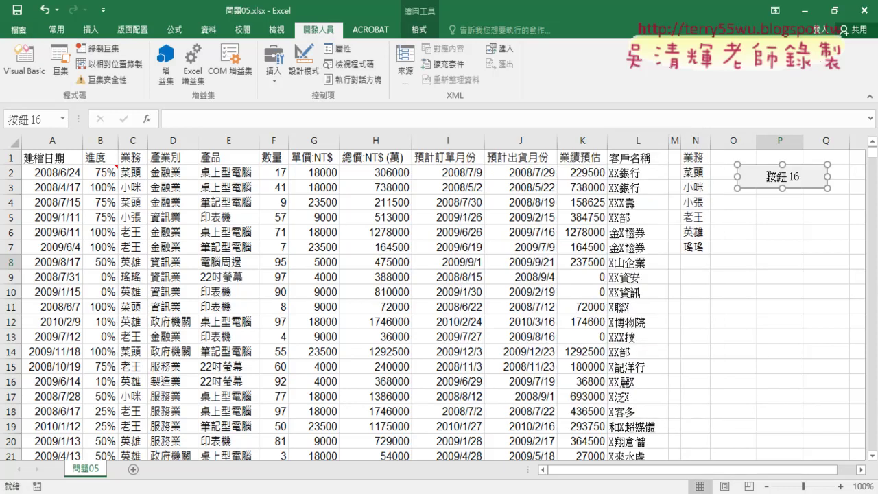
{"action": "key", "text": "BackSpace"}
{"action": "key", "text": "BackSpace"}
{"action": "key", "text": "BackSpace"}
{"action": "key", "text": "BackSpace"}
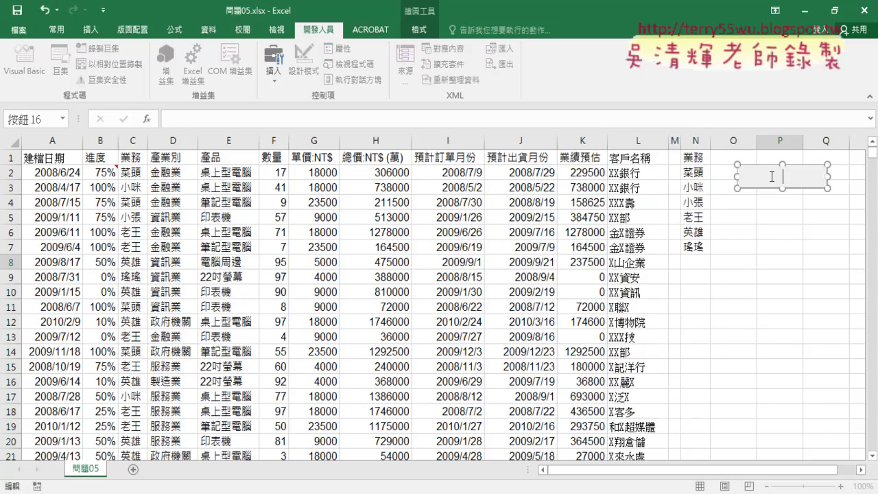
{"action": "key", "text": "BackSpace"}
{"action": "type", "text": "分割工作表_篩選"}
{"action": "left_click", "coordinate": [789, 232]}
Paste a copy of the button at O4, assign it 批次刪除工作表 and relabel it 批次刪除工作表.
{"action": "right_click", "coordinate": [785, 197]}
{"action": "key", "text": "Escape"}
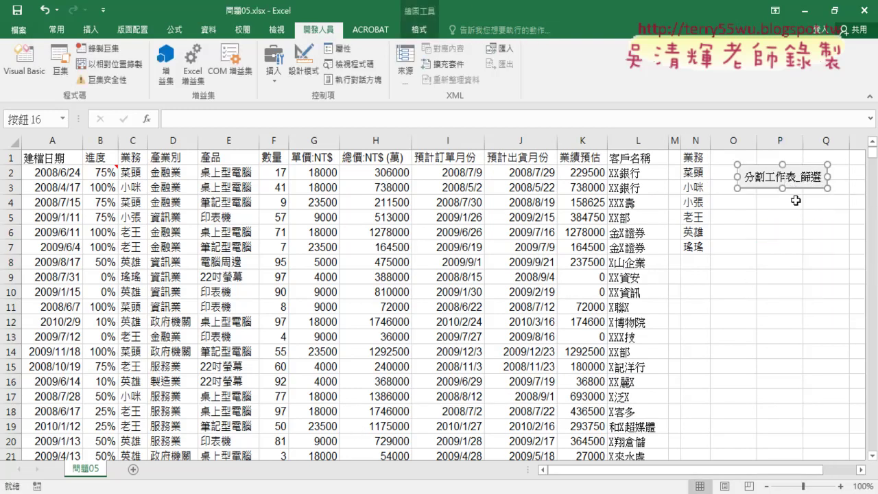
{"action": "left_click", "coordinate": [741, 200]}
{"action": "key", "text": "ctrl+v"}
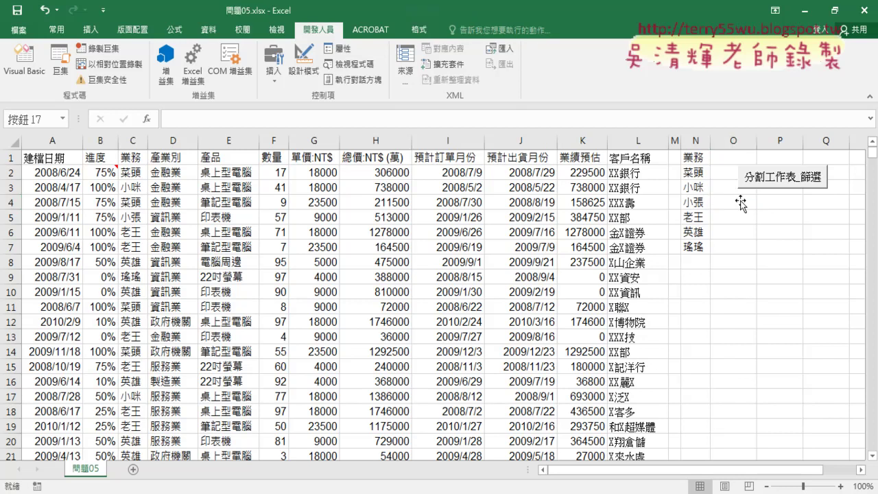
{"action": "right_click", "coordinate": [769, 203]}
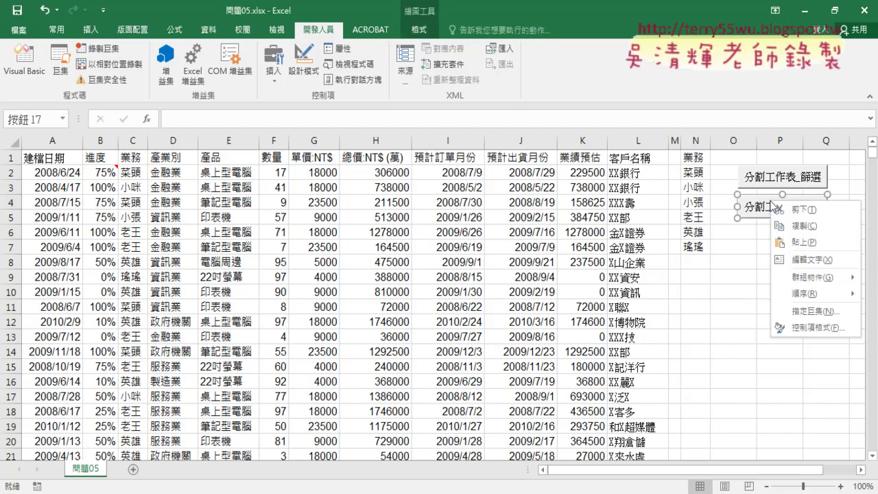
{"action": "left_click", "coordinate": [786, 310]}
{"action": "left_click", "coordinate": [654, 260]}
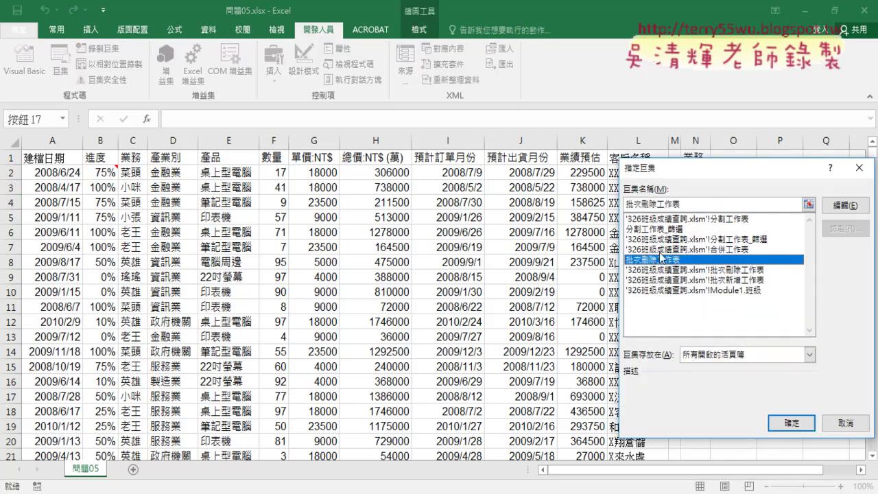
{"action": "right_click", "coordinate": [649, 201]}
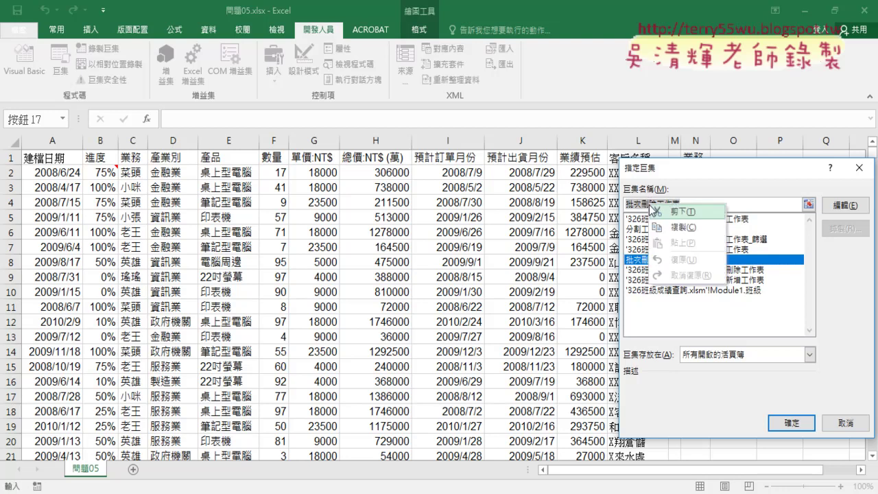
{"action": "left_click", "coordinate": [665, 232]}
{"action": "left_click", "coordinate": [789, 423]}
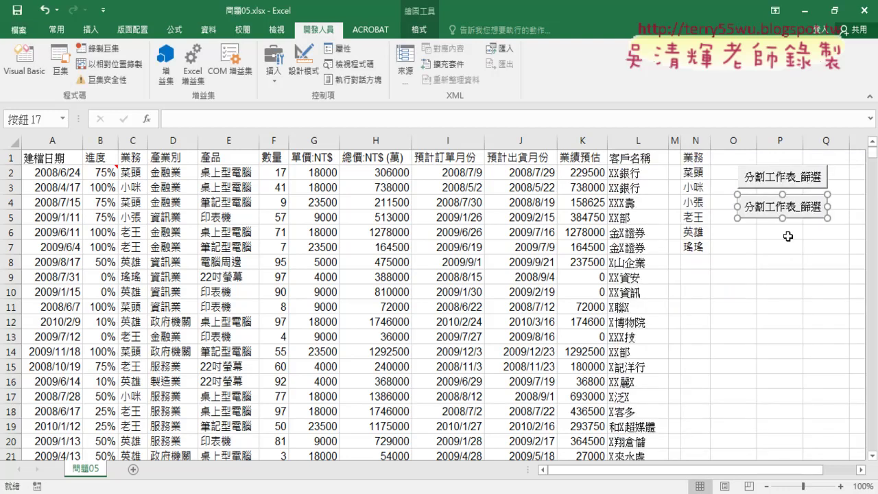
{"action": "left_click", "coordinate": [746, 206]}
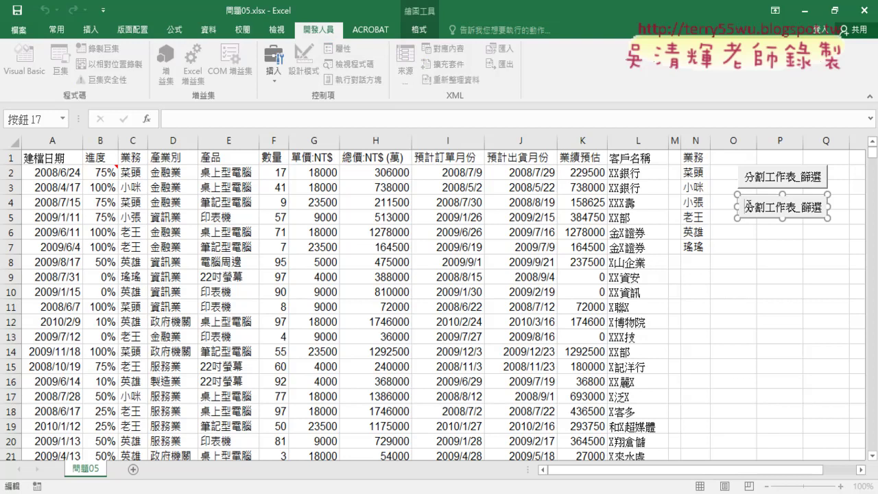
{"action": "key", "text": "Delete"}
{"action": "key", "text": "Delete"}
{"action": "key", "text": "Delete"}
{"action": "type", "text": "批次刪除工作表"}
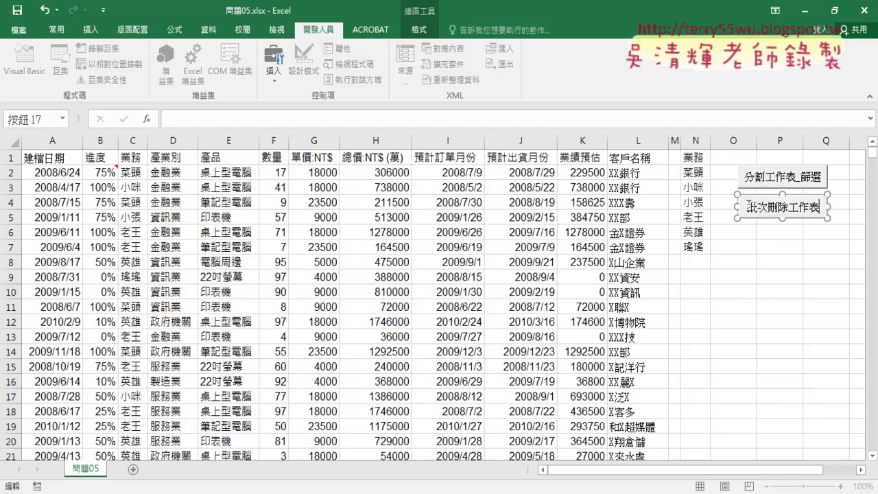
{"action": "left_click", "coordinate": [807, 292]}
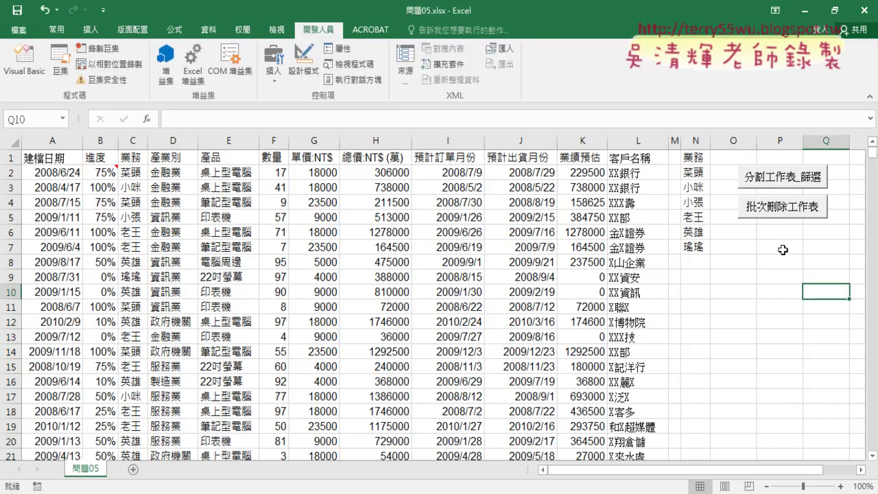
Run the split macro, check the 菜頭, 小咪, 老王, 英雄 and 瑤瑤 sheets, then return to 問題05.
{"action": "left_click", "coordinate": [795, 178]}
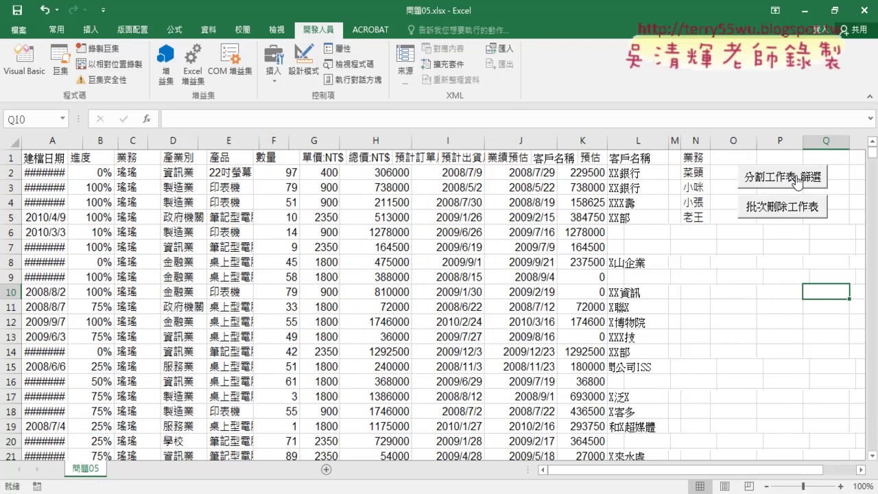
{"action": "left_click", "coordinate": [125, 472]}
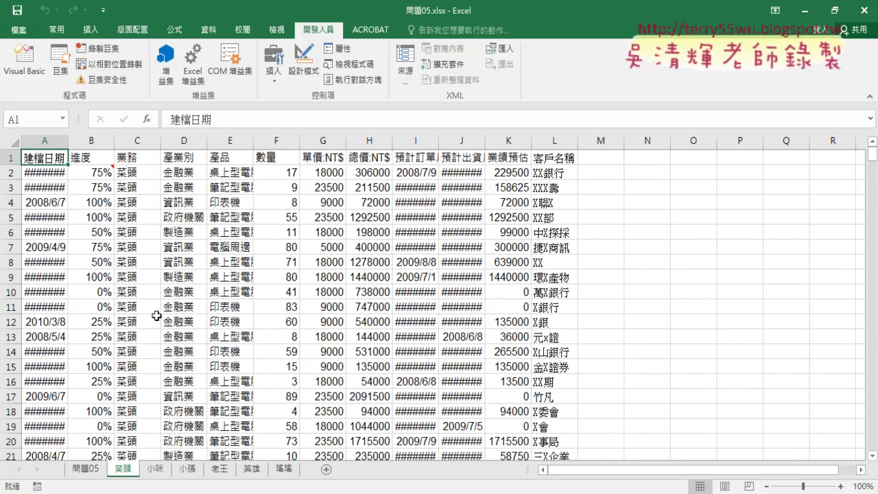
{"action": "left_click", "coordinate": [163, 472]}
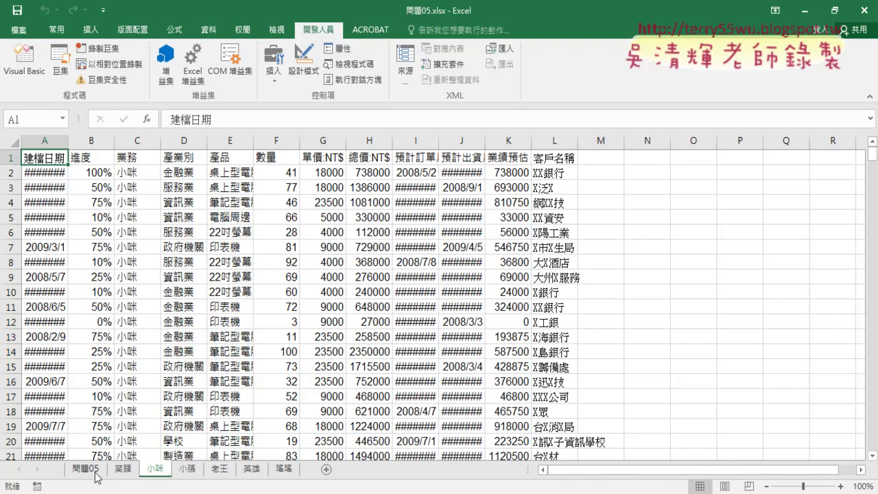
{"action": "left_click", "coordinate": [224, 470]}
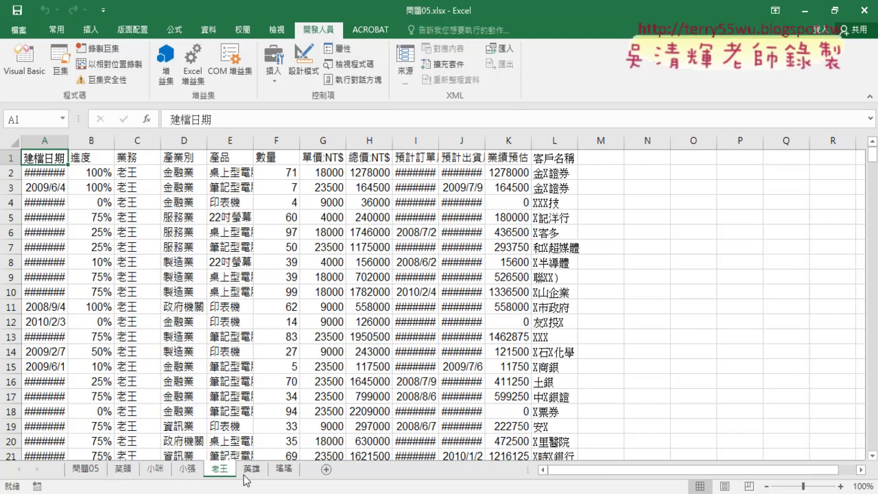
{"action": "left_click", "coordinate": [250, 469]}
{"action": "left_click", "coordinate": [283, 469]}
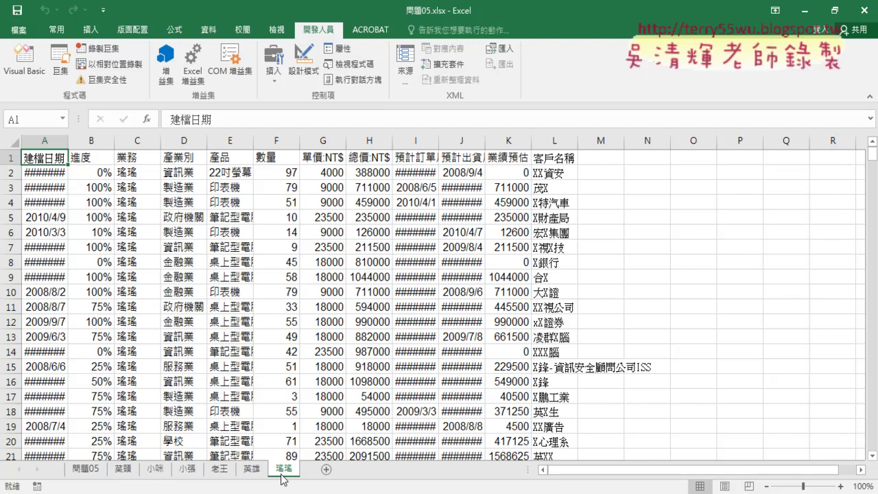
{"action": "left_click", "coordinate": [81, 470]}
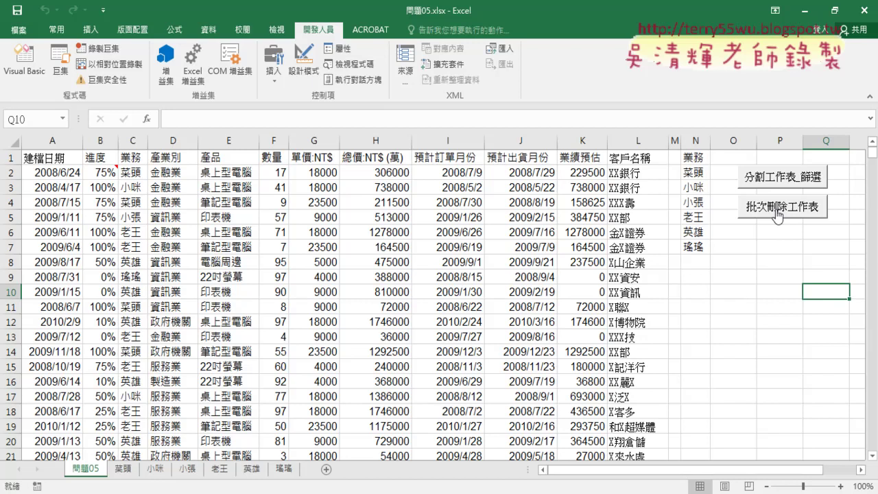
Test the buttons by alternately deleting and re-creating the salesperson sheets, ending with deletion.
{"action": "left_click", "coordinate": [777, 216]}
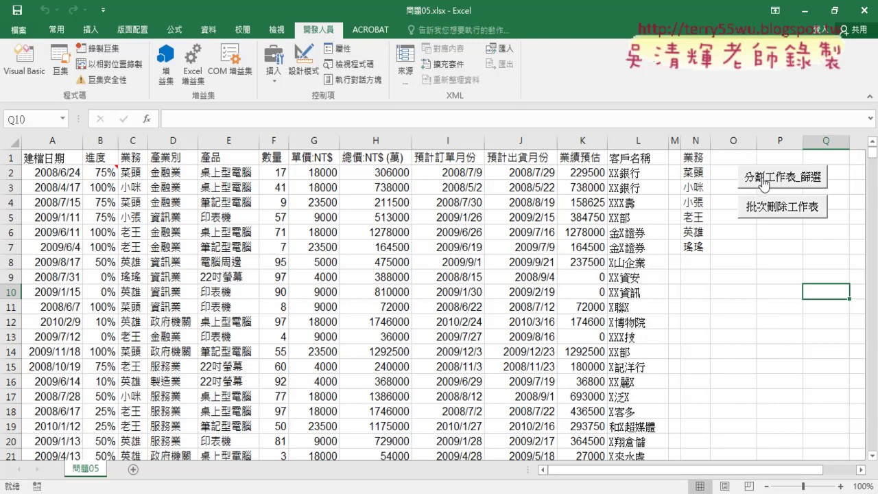
{"action": "left_click", "coordinate": [761, 178]}
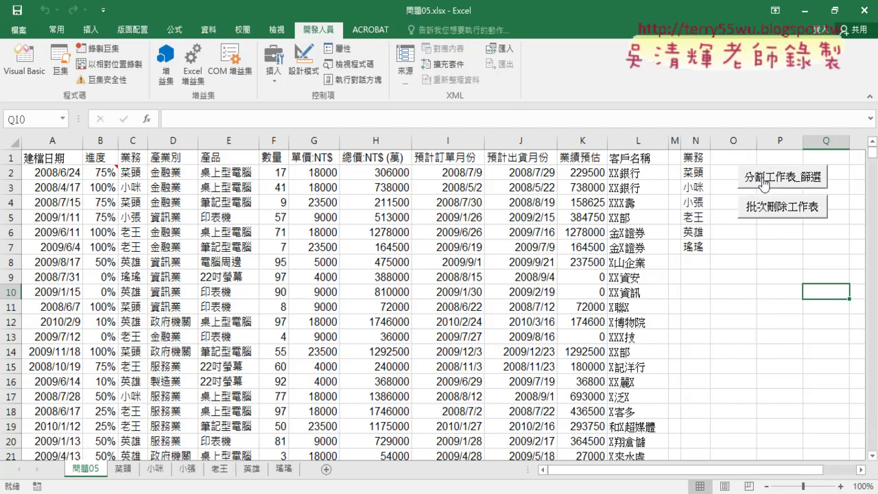
{"action": "left_click", "coordinate": [773, 209]}
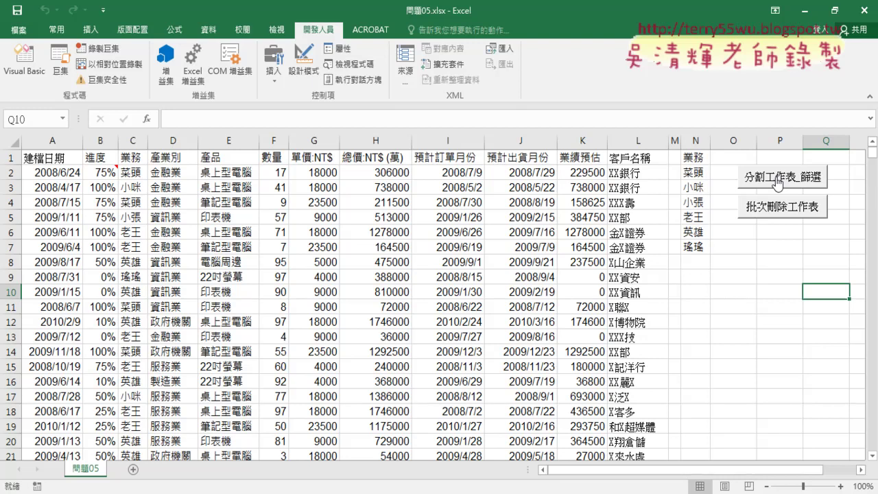
{"action": "left_click", "coordinate": [777, 182]}
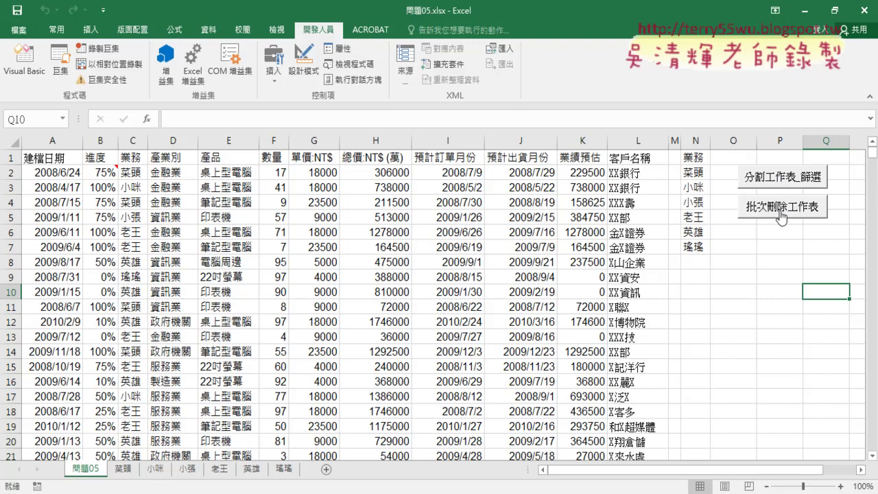
{"action": "left_click", "coordinate": [781, 216]}
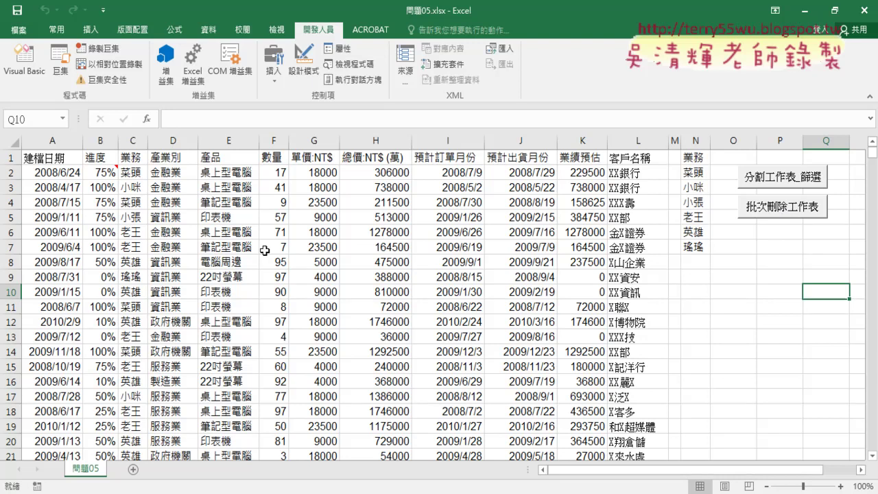
Select column N, point out Remove Duplicates, and annotate how column C feeds the N list.
{"action": "left_click", "coordinate": [132, 141]}
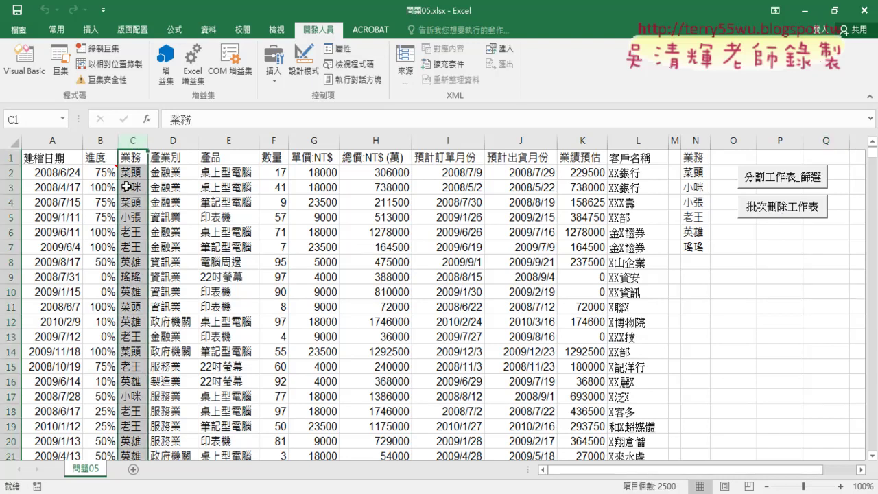
{"action": "left_click", "coordinate": [696, 141]}
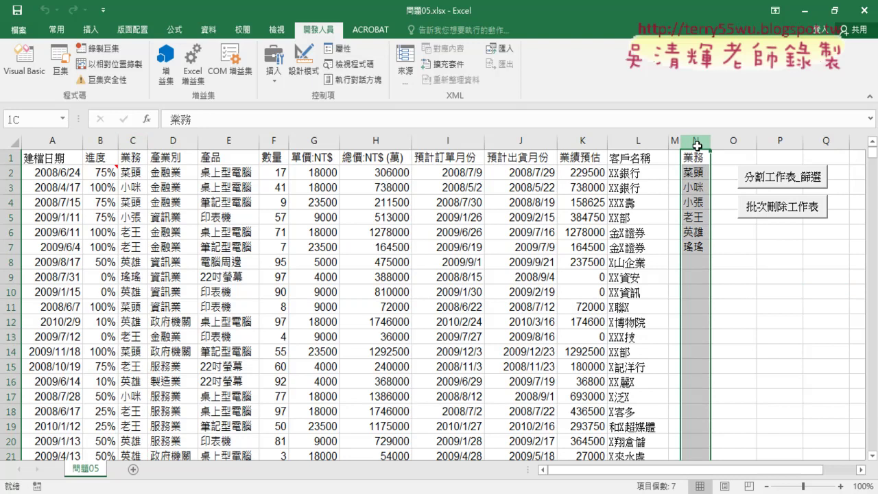
{"action": "left_click", "coordinate": [209, 29]}
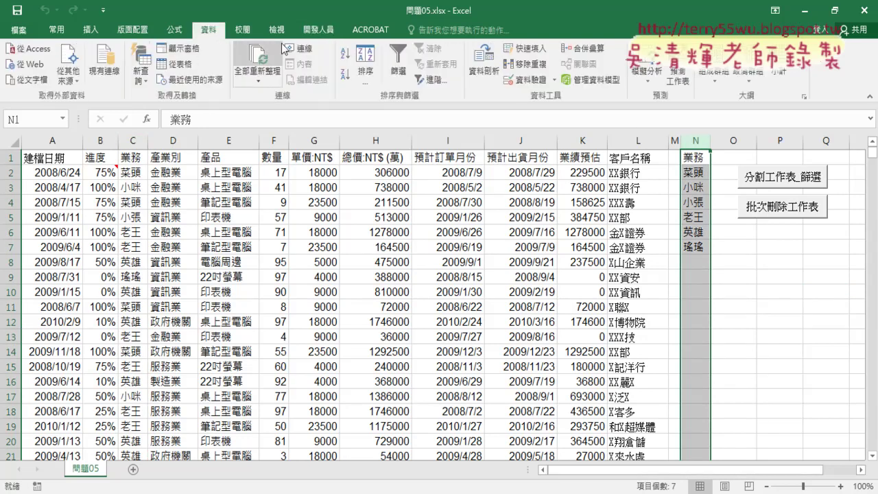
{"action": "left_click", "coordinate": [527, 68]}
{"action": "mouse_move", "coordinate": [124, 198]}
{"action": "left_mouse_down"}
{"action": "mouse_move", "coordinate": [684, 132]}
{"action": "mouse_move", "coordinate": [664, 199]}
{"action": "left_mouse_up"}
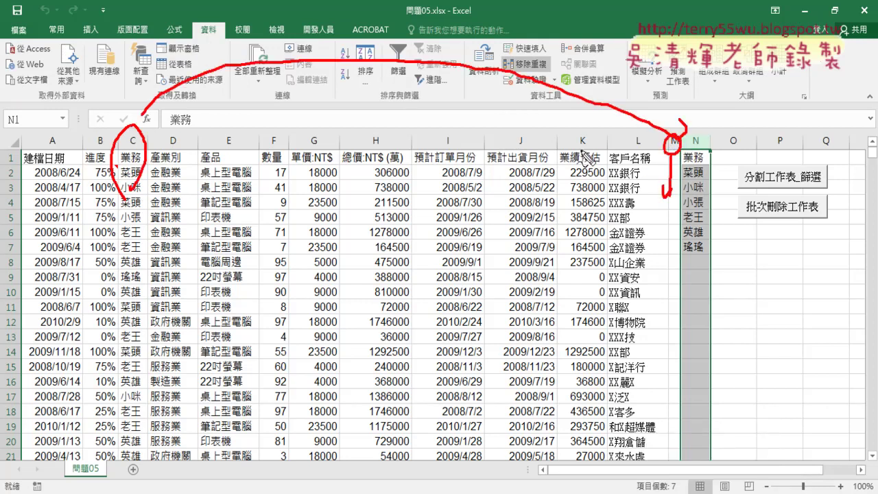
{"action": "left_click_drag", "start_coordinate": [583, 148], "coordinate": [664, 202]}
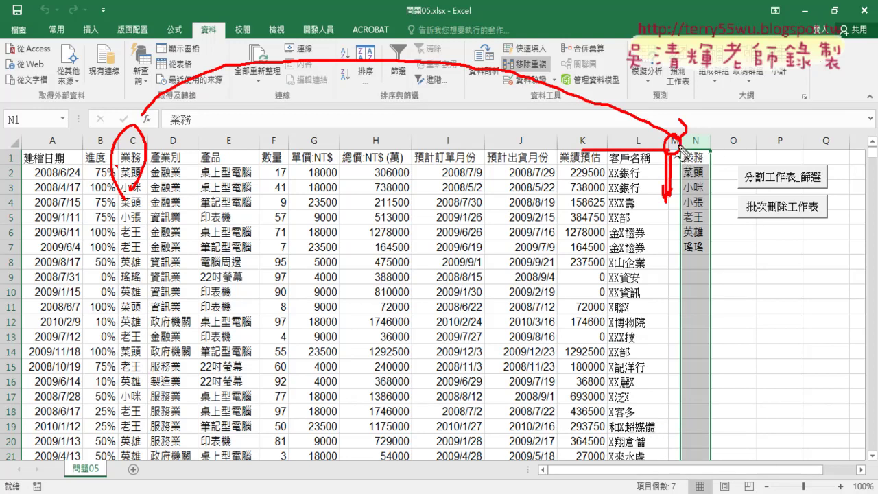
{"action": "left_click_drag", "start_coordinate": [679, 143], "coordinate": [673, 200]}
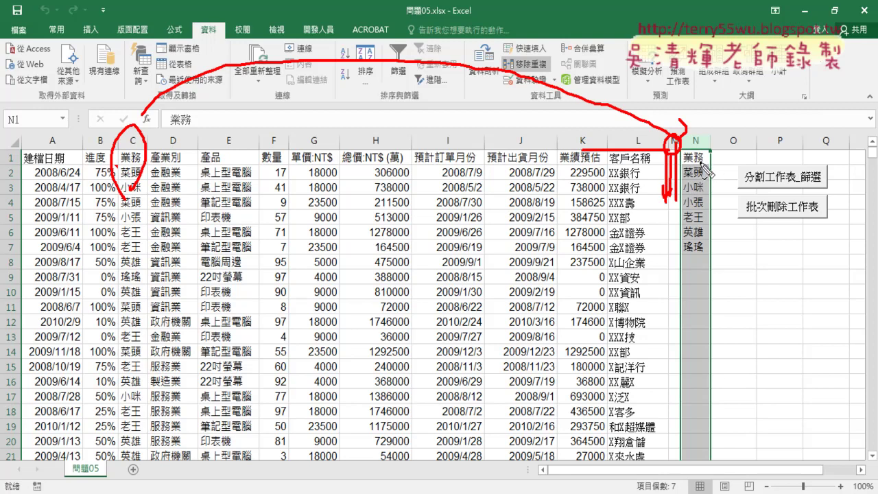
{"action": "key", "text": "Escape"}
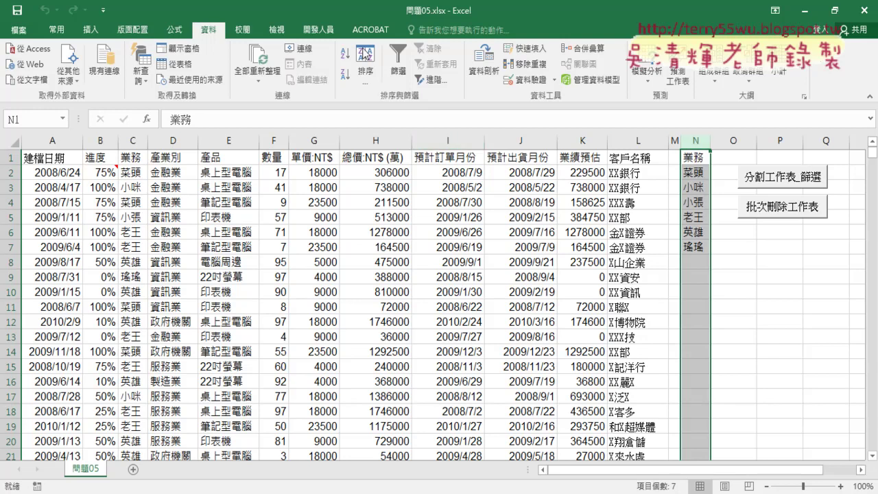
Delete the 分割工作表_篩選 procedure from Module1 in the Visual Basic editor.
{"action": "left_click", "coordinate": [317, 29]}
{"action": "left_click", "coordinate": [24, 62]}
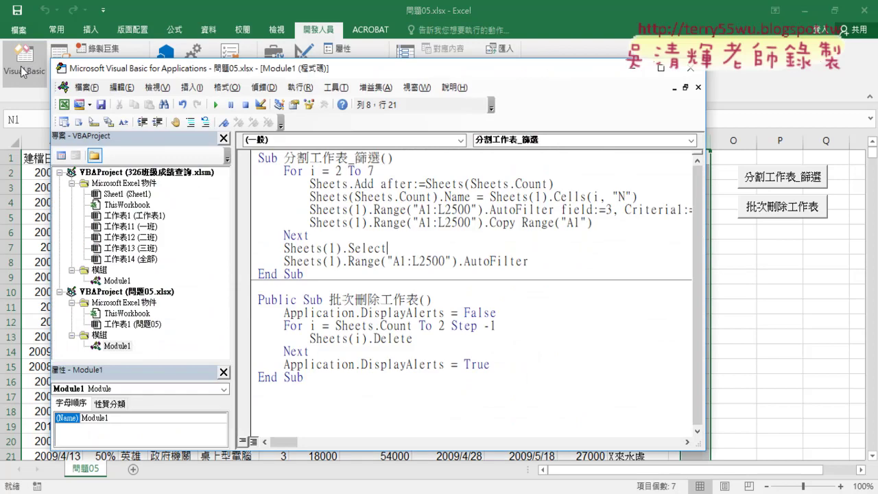
{"action": "left_click", "coordinate": [323, 386]}
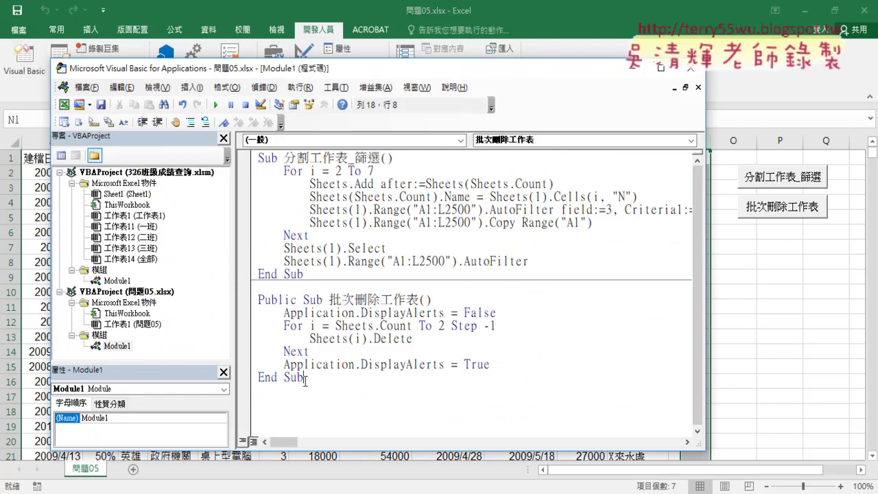
{"action": "left_click_drag", "start_coordinate": [304, 275], "coordinate": [258, 158]}
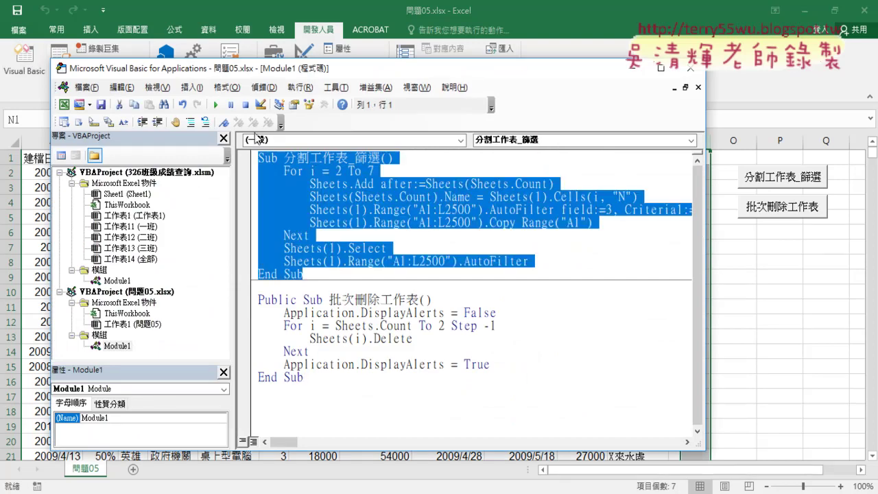
{"action": "key", "text": "Delete"}
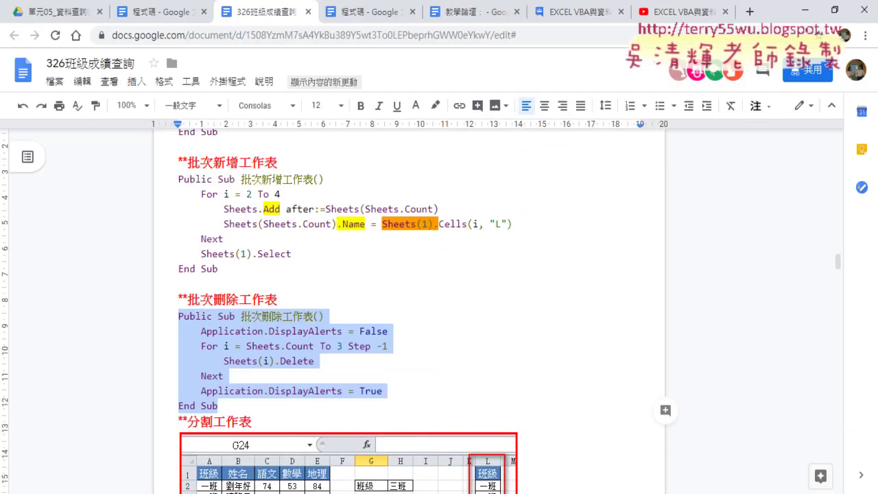
Copy the 分割工作表_篩選 code from the Google Docs notes and switch back to the macro editor.
{"action": "scroll", "coordinate": [278, 323], "scroll_direction": "down", "scroll_amount": 1}
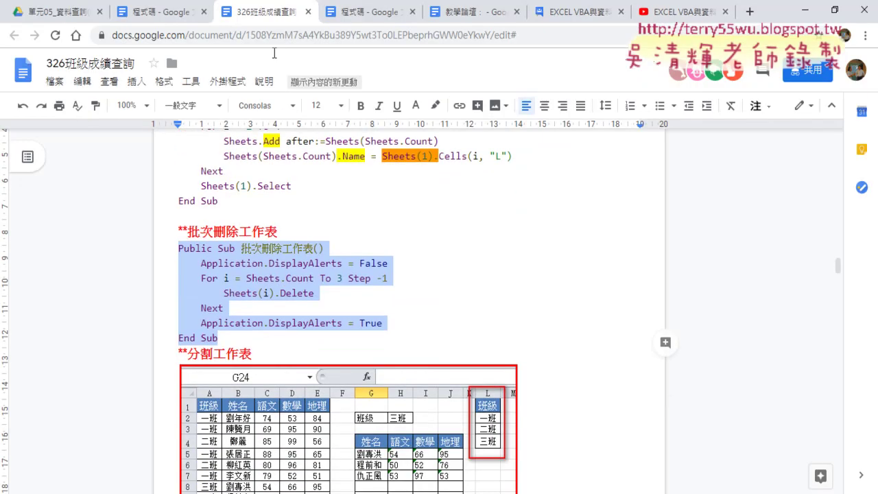
{"action": "scroll", "coordinate": [503, 266], "scroll_direction": "down", "scroll_amount": 3}
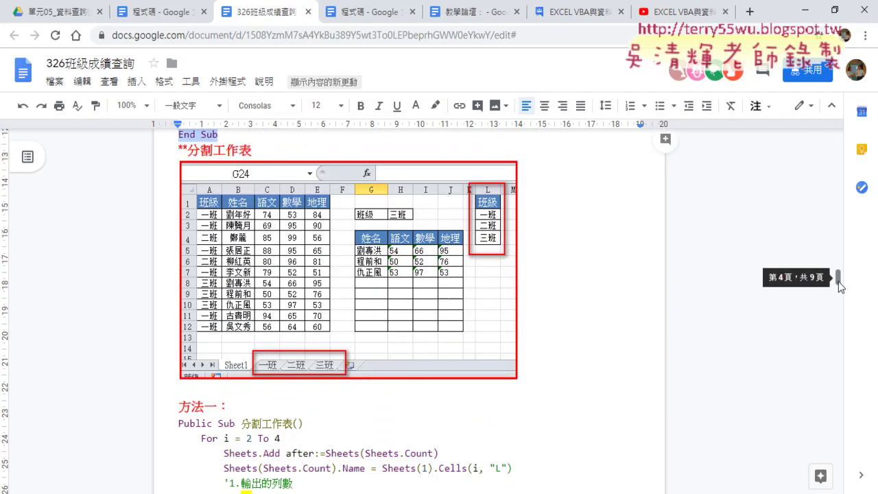
{"action": "left_click_drag", "start_coordinate": [838, 283], "coordinate": [836, 341]}
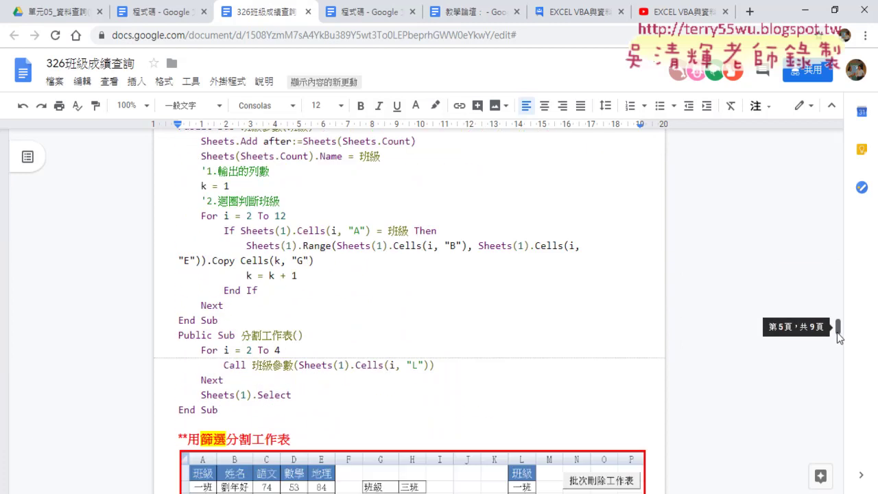
{"action": "scroll", "coordinate": [496, 260], "scroll_direction": "up", "scroll_amount": 2}
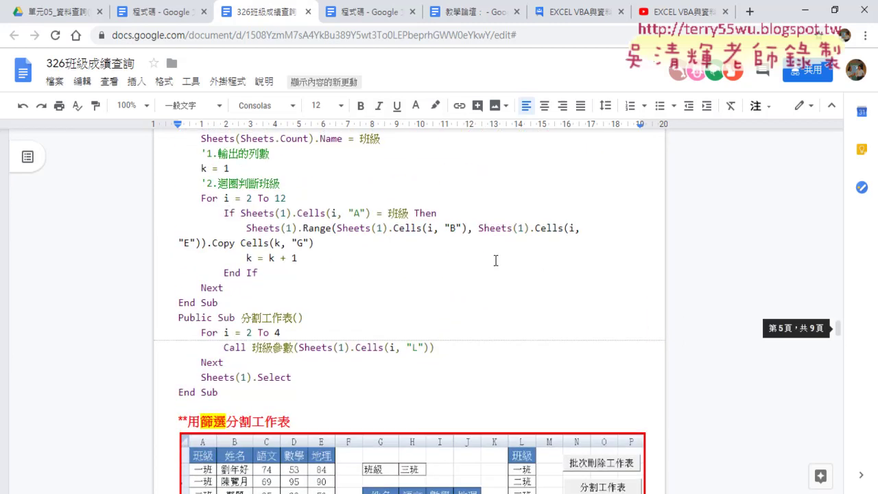
{"action": "scroll", "coordinate": [495, 261], "scroll_direction": "down", "scroll_amount": 5}
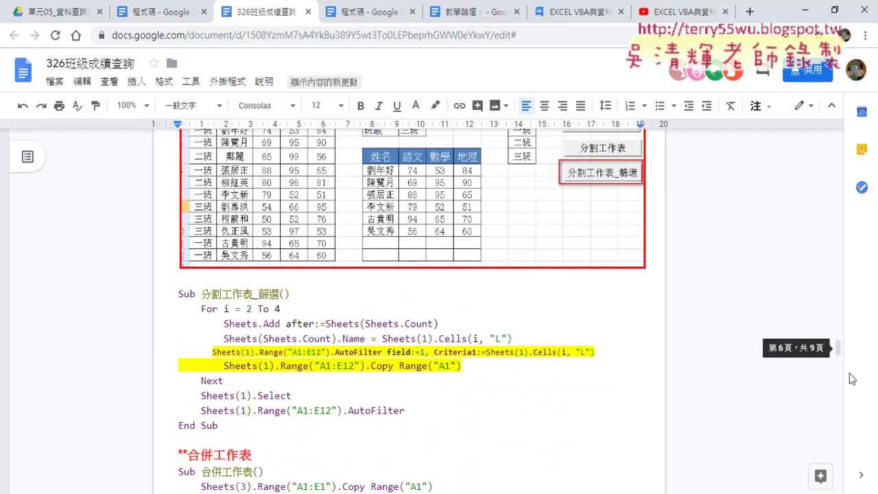
{"action": "scroll", "coordinate": [254, 356], "scroll_direction": "down", "scroll_amount": 1}
{"action": "left_click_drag", "start_coordinate": [252, 357], "coordinate": [176, 229]}
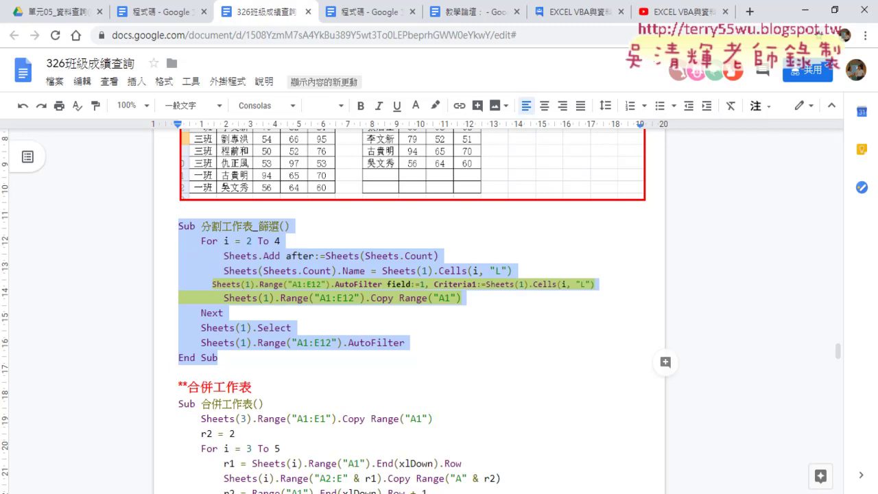
{"action": "left_click", "coordinate": [209, 493]}
{"action": "left_click", "coordinate": [229, 470]}
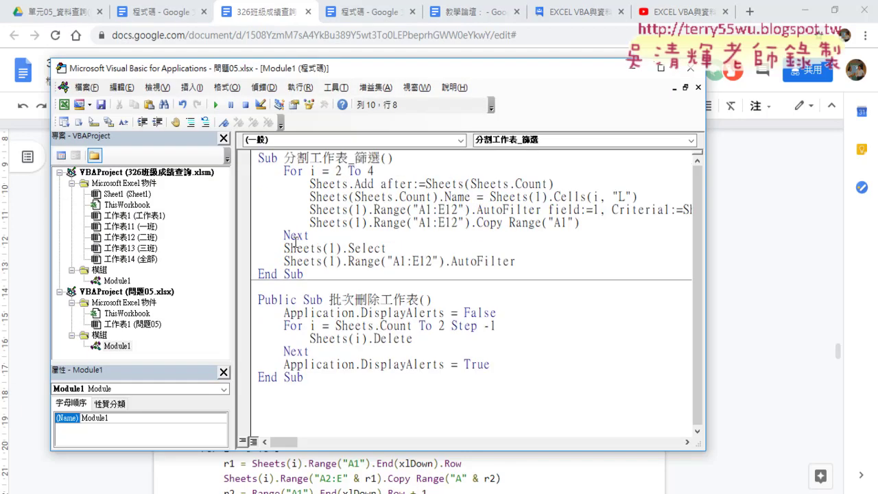
{"action": "left_click", "coordinate": [804, 11]}
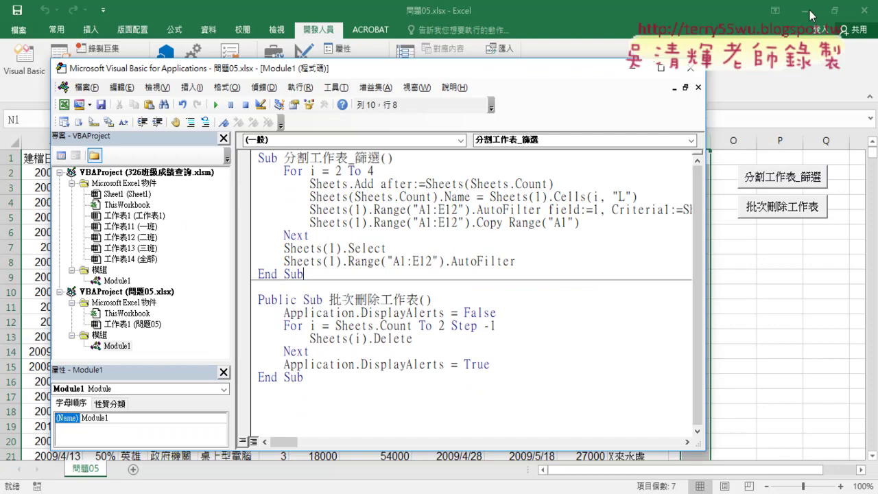
{"action": "left_click_drag", "start_coordinate": [493, 73], "coordinate": [629, 72]}
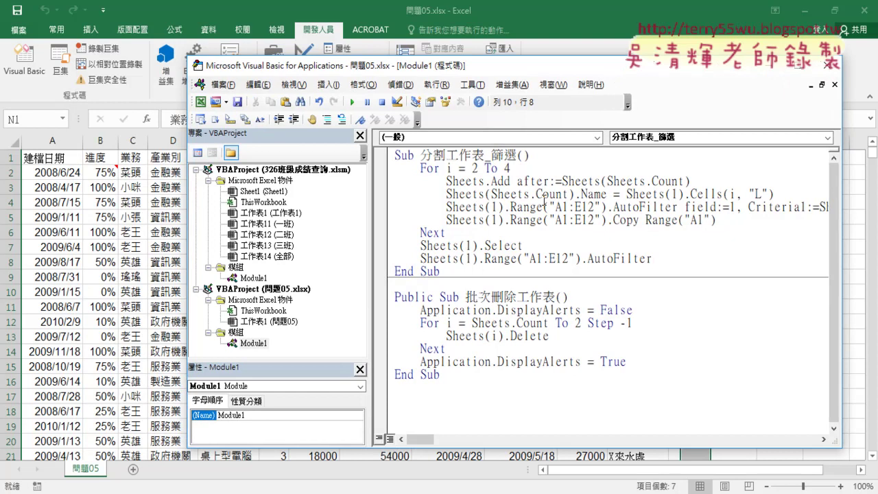
{"action": "left_click", "coordinate": [537, 157]}
{"action": "key", "text": "Return"}
{"action": "type", "text": "'"}
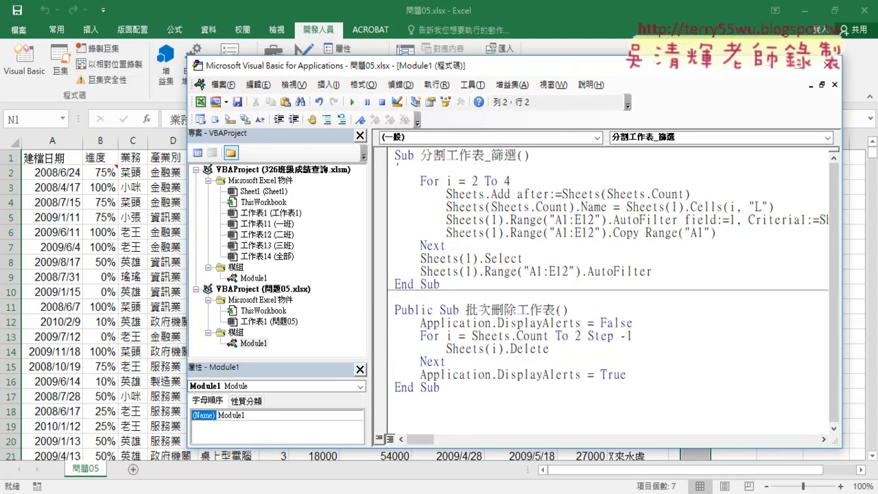
{"action": "key", "text": "Home"}
{"action": "key", "text": "Tab"}
{"action": "key", "text": "Right"}
{"action": "type", "text": "1."}
{"action": "left_click_drag", "start_coordinate": [373, 217], "coordinate": [305, 217]}
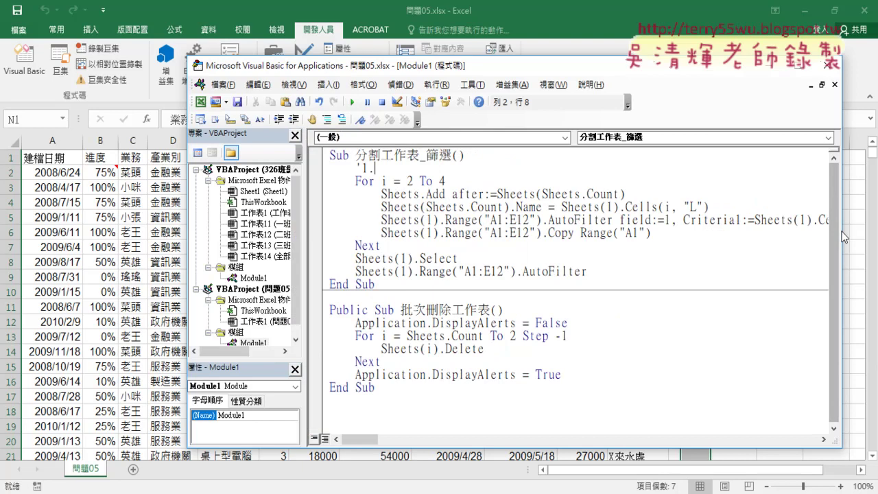
{"action": "left_click_drag", "start_coordinate": [841, 230], "coordinate": [663, 220]}
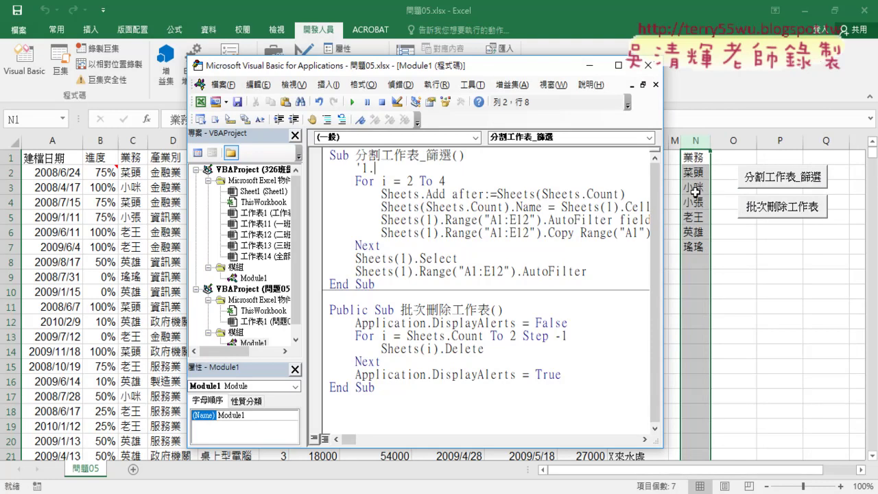
{"action": "double_click", "coordinate": [441, 180]}
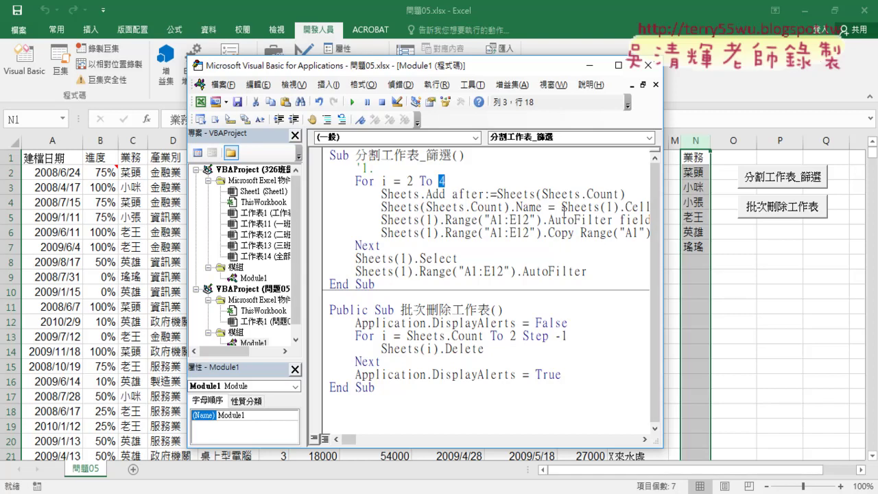
{"action": "type", "text": "7"}
{"action": "left_click_drag", "start_coordinate": [452, 70], "coordinate": [359, 40]}
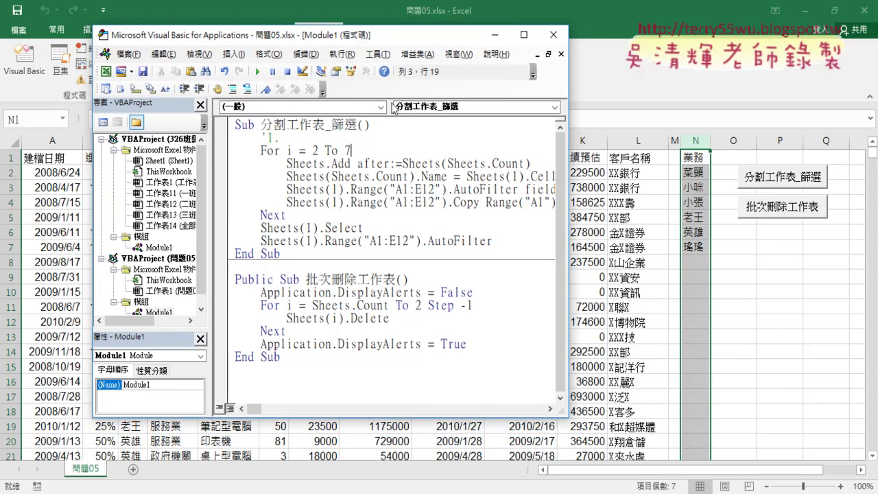
{"action": "left_click_drag", "start_coordinate": [568, 196], "coordinate": [608, 196]}
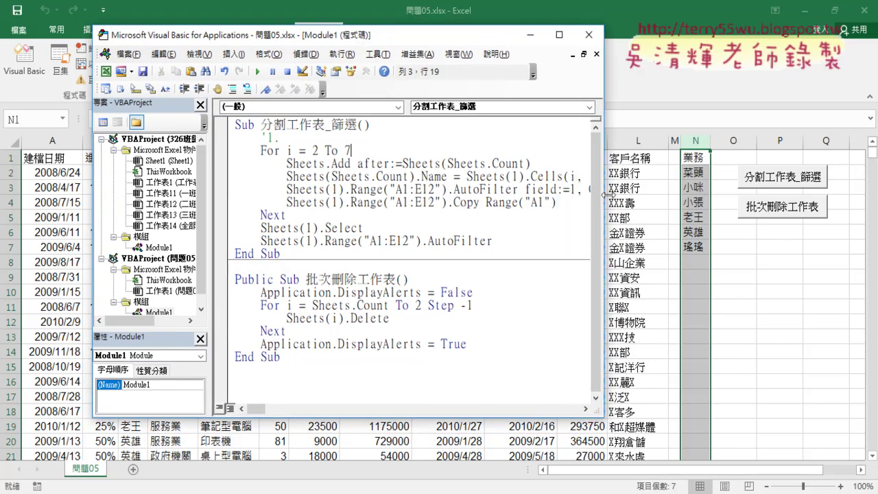
{"action": "left_click_drag", "start_coordinate": [389, 34], "coordinate": [300, 29]}
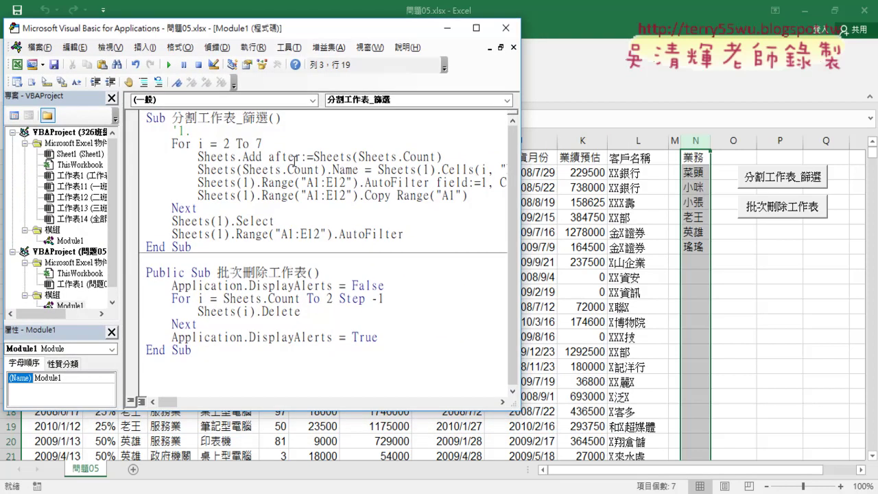
{"action": "left_click_drag", "start_coordinate": [197, 157], "coordinate": [236, 157]}
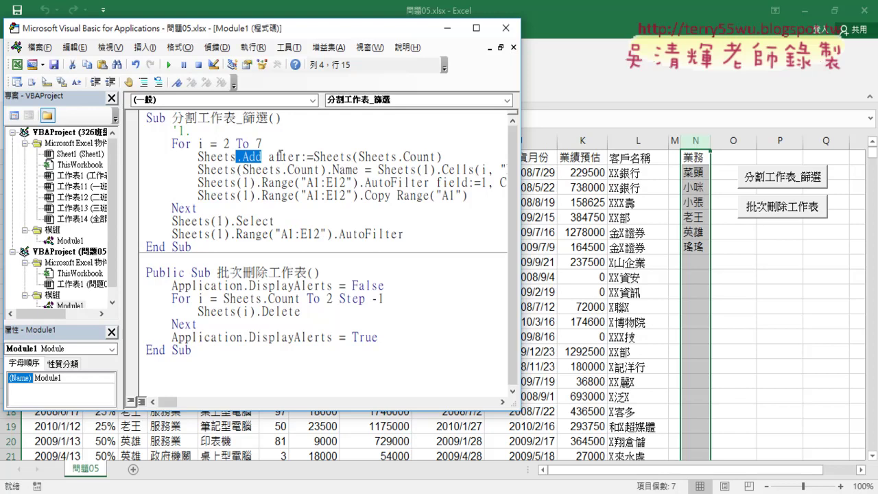
{"action": "left_click_drag", "start_coordinate": [268, 157], "coordinate": [312, 157]}
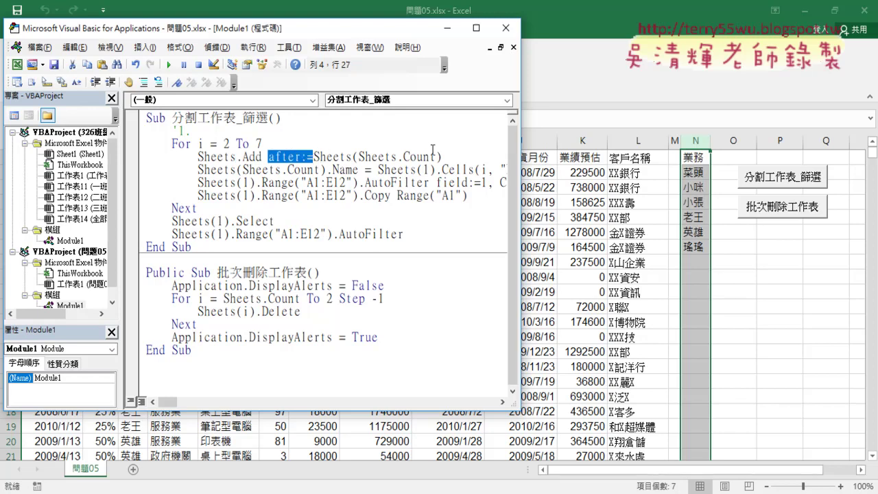
{"action": "left_click_drag", "start_coordinate": [435, 156], "coordinate": [358, 156]}
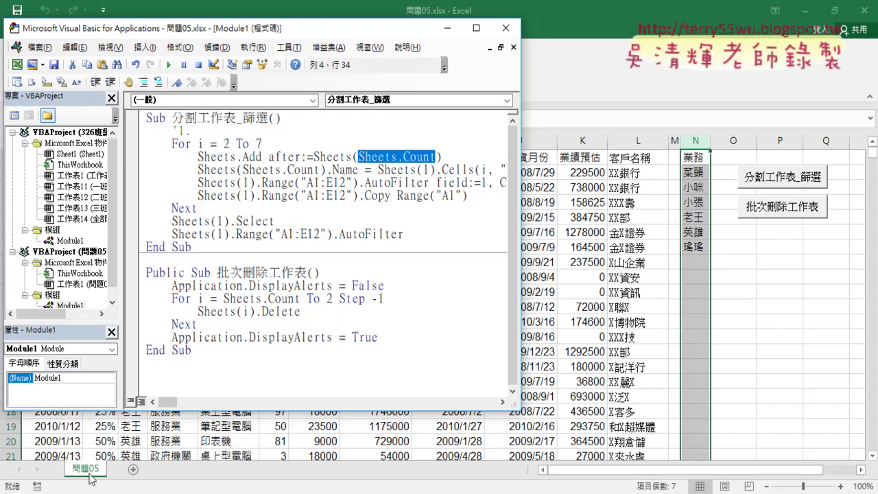
{"action": "left_click_drag", "start_coordinate": [313, 156], "coordinate": [443, 156]}
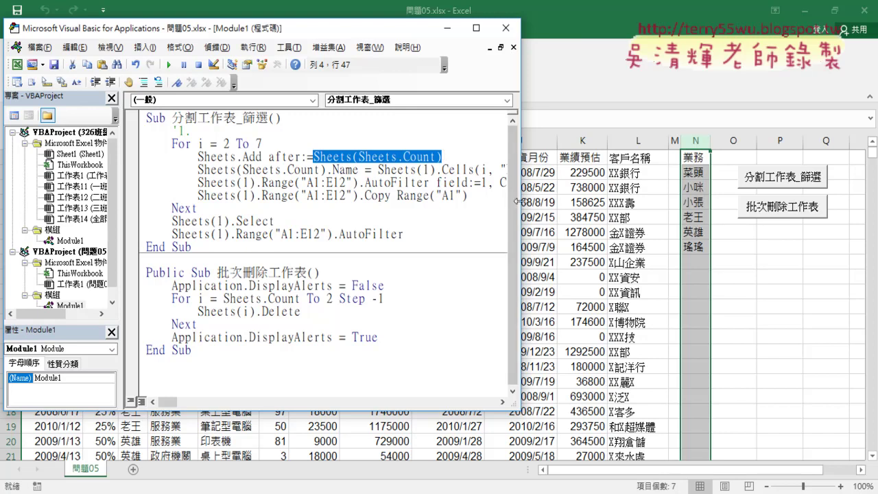
{"action": "left_click_drag", "start_coordinate": [519, 199], "coordinate": [554, 199]}
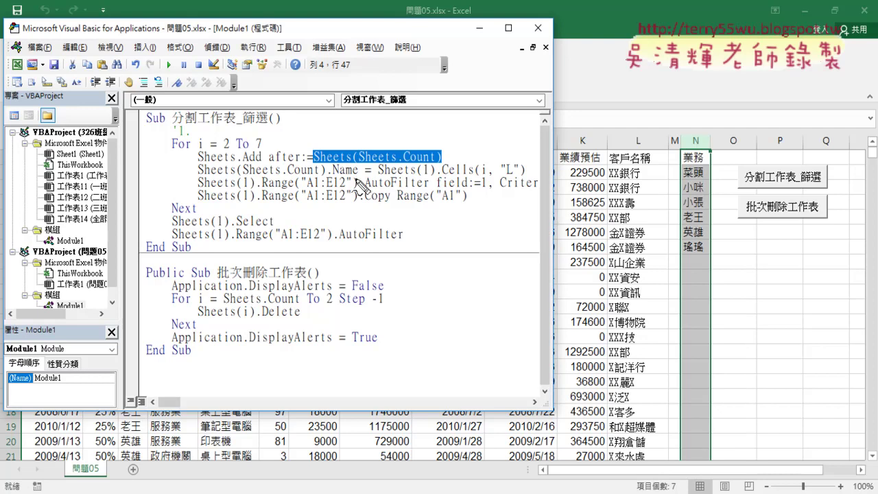
{"action": "left_click_drag", "start_coordinate": [357, 178], "coordinate": [322, 177]}
{"action": "mouse_move", "coordinate": [208, 178]}
{"action": "left_mouse_down"}
{"action": "mouse_move", "coordinate": [200, 178]}
{"action": "mouse_move", "coordinate": [320, 177]}
{"action": "left_mouse_up"}
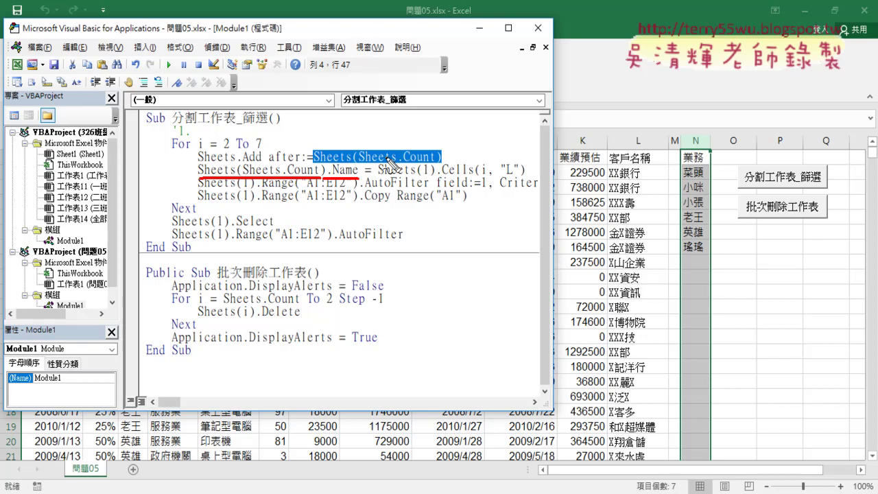
{"action": "left_click_drag", "start_coordinate": [404, 153], "coordinate": [404, 170]}
{"action": "left_click_drag", "start_coordinate": [281, 166], "coordinate": [297, 176]}
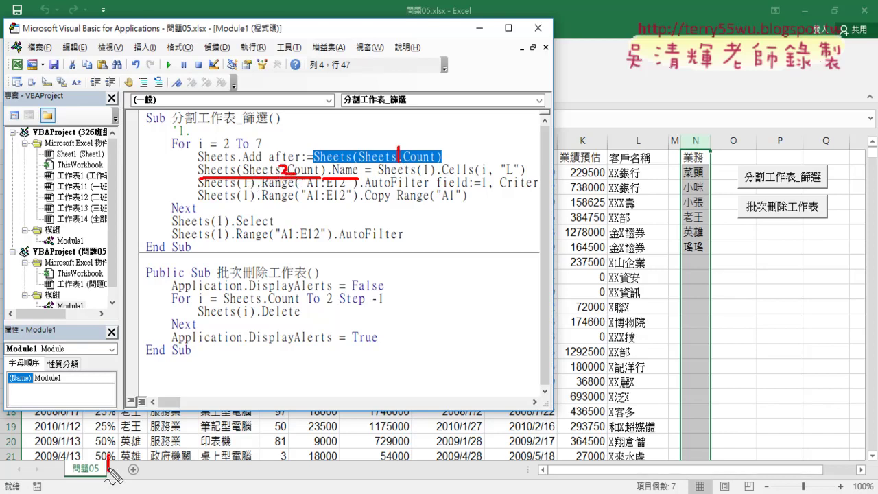
{"action": "left_click_drag", "start_coordinate": [110, 465], "coordinate": [155, 474]}
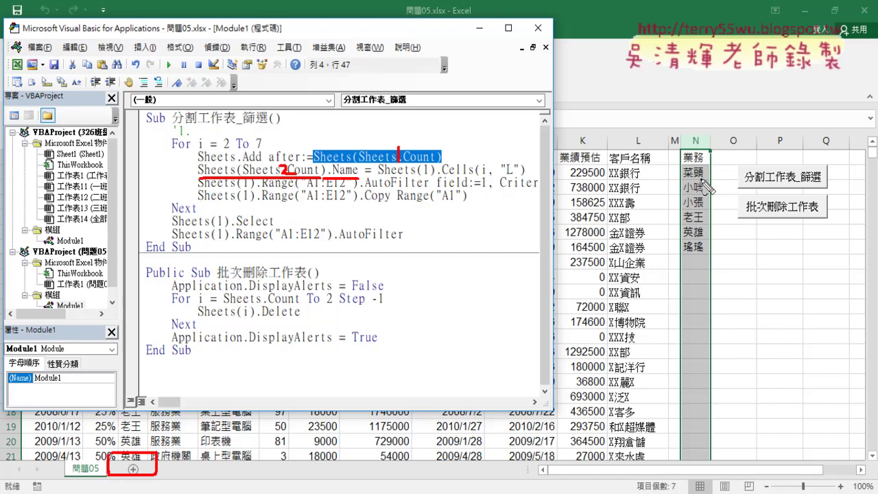
{"action": "left_click_drag", "start_coordinate": [698, 166], "coordinate": [702, 175]}
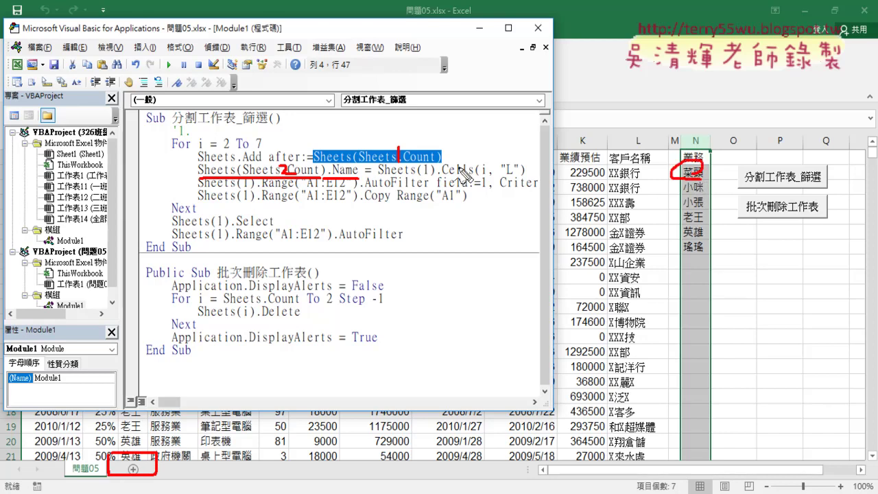
{"action": "left_click_drag", "start_coordinate": [443, 177], "coordinate": [526, 175]}
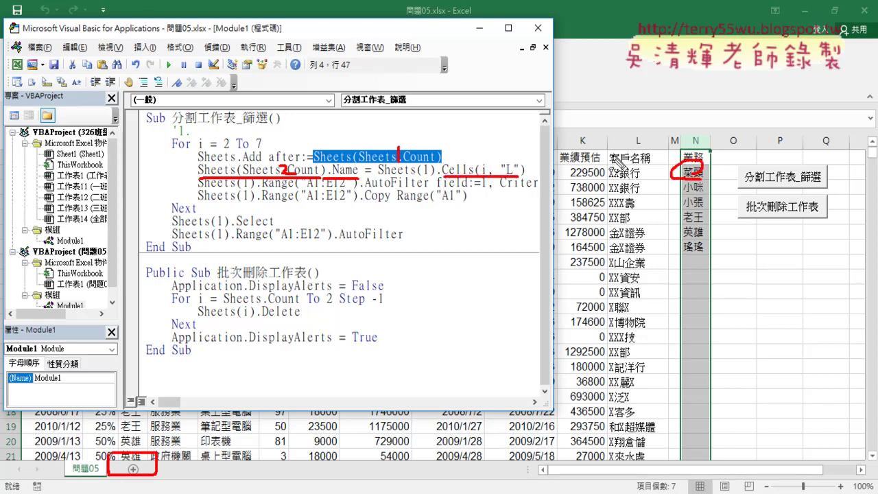
{"action": "left_click_drag", "start_coordinate": [698, 128], "coordinate": [694, 129]}
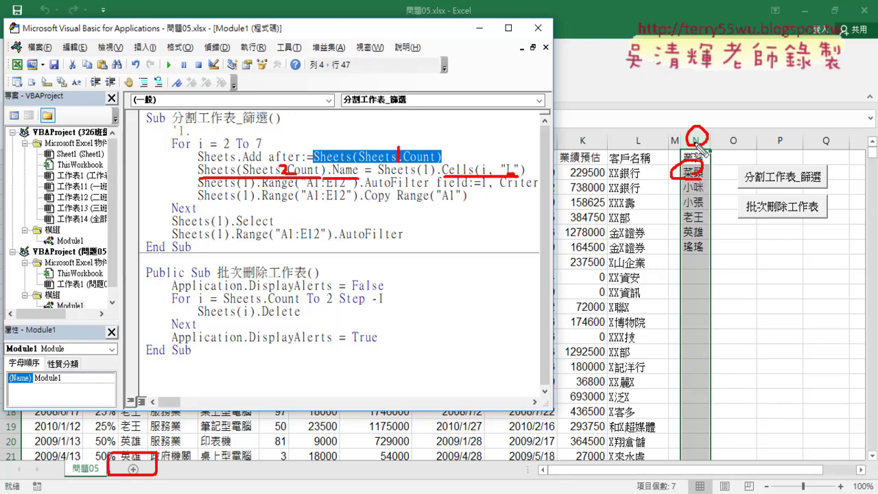
{"action": "key", "text": "Escape"}
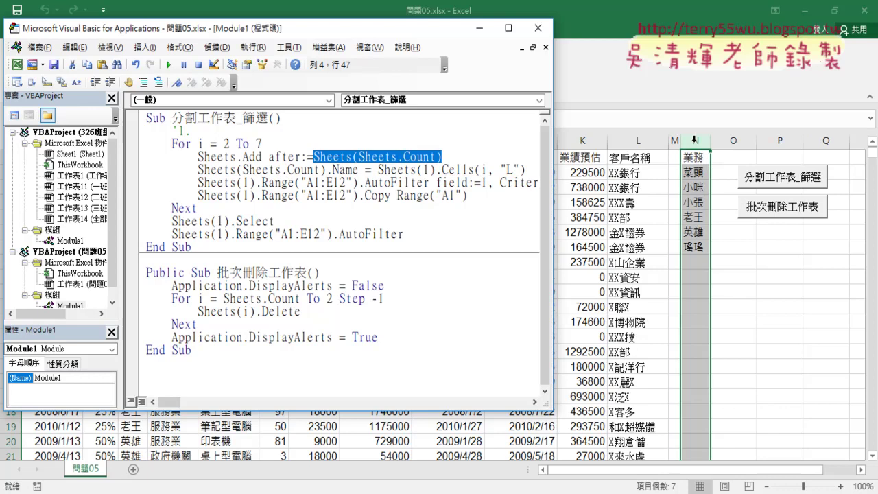
Change the sheet-naming column to Cells(i, "N") and the AutoFilter range from A1:E12 to A1:L2500.
{"action": "double_click", "coordinate": [508, 169]}
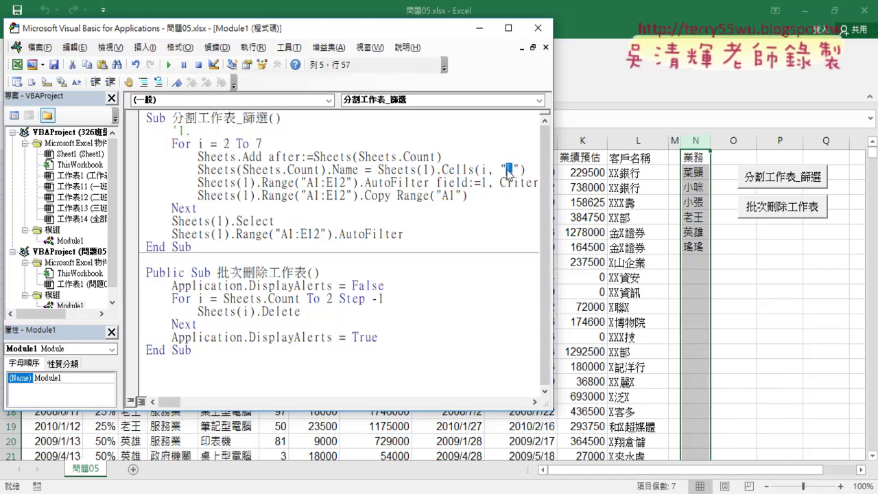
{"action": "type", "text": "N"}
{"action": "left_click_drag", "start_coordinate": [430, 183], "coordinate": [363, 182]}
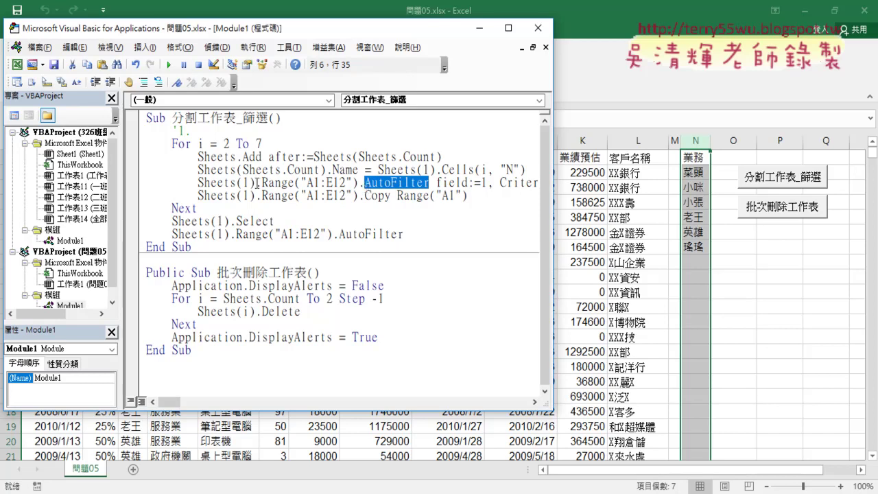
{"action": "left_click_drag", "start_coordinate": [255, 183], "coordinate": [198, 184]}
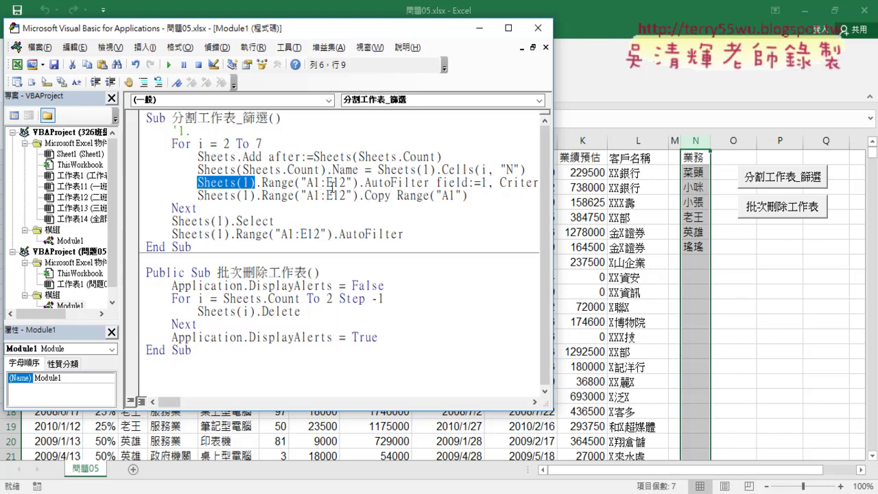
{"action": "left_click_drag", "start_coordinate": [345, 182], "coordinate": [327, 183]}
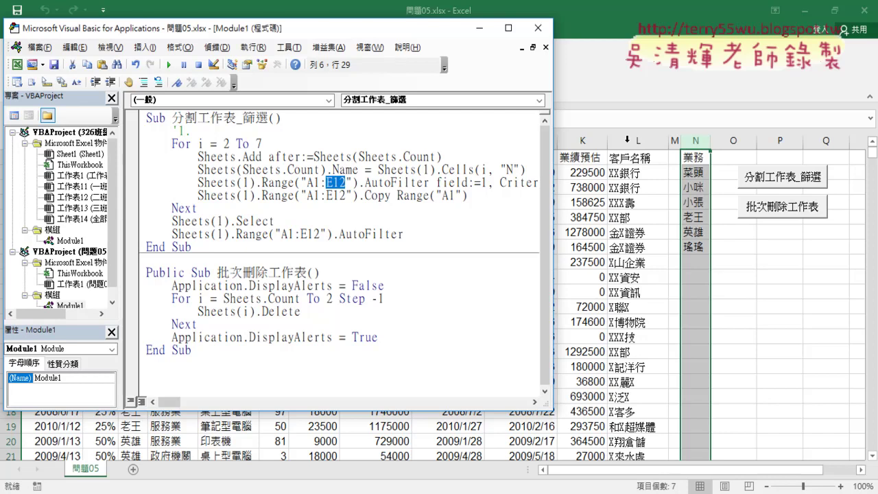
{"action": "type", "text": "L"}
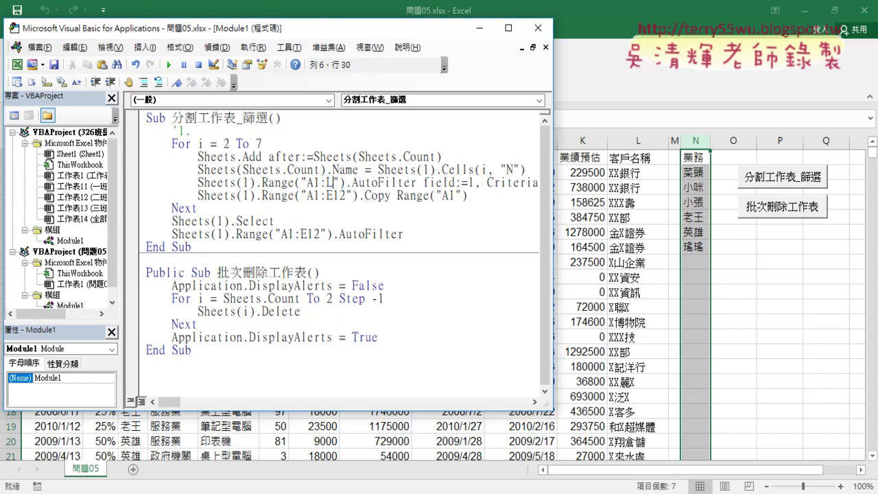
{"action": "type", "text": "2500"}
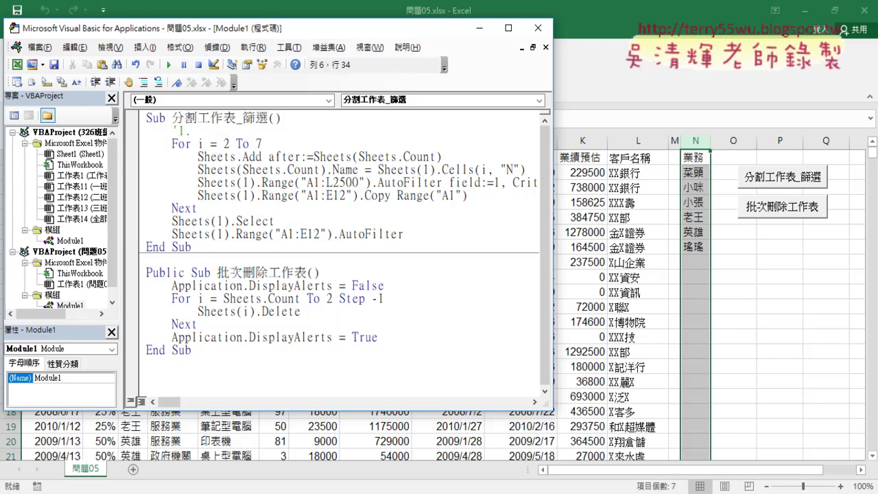
{"action": "key", "text": "shift+Left"}
{"action": "key", "text": "shift+Left"}
{"action": "key", "text": "shift+Left"}
{"action": "key", "text": "shift+Left"}
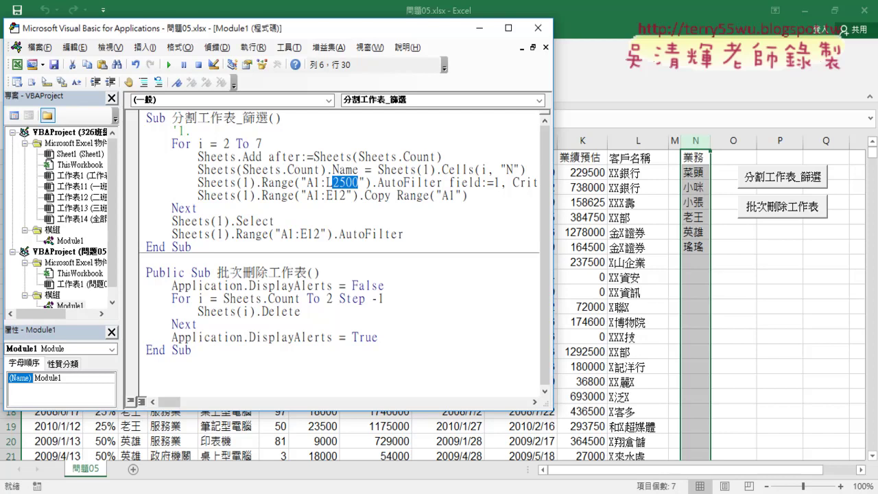
{"action": "left_click", "coordinate": [398, 182]}
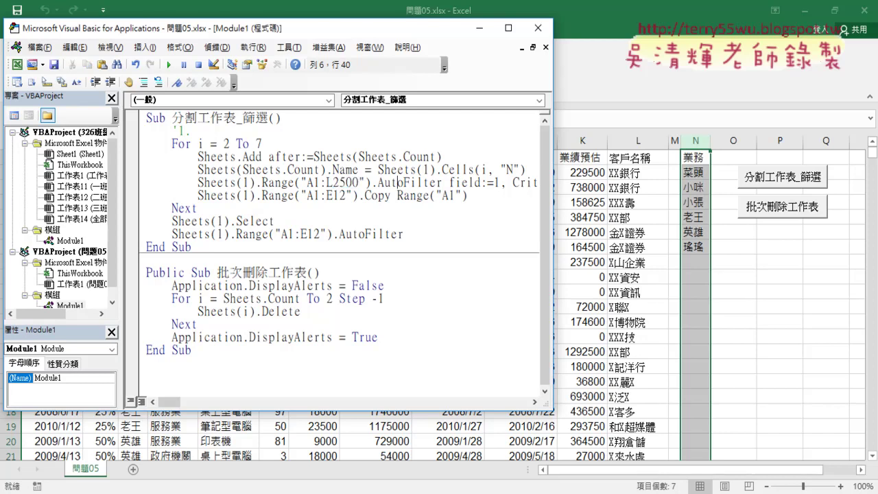
{"action": "key", "text": "Right"}
{"action": "key", "text": "Right"}
{"action": "key", "text": "Right"}
{"action": "key", "text": "Right"}
{"action": "left_click_drag", "start_coordinate": [500, 183], "coordinate": [448, 182]}
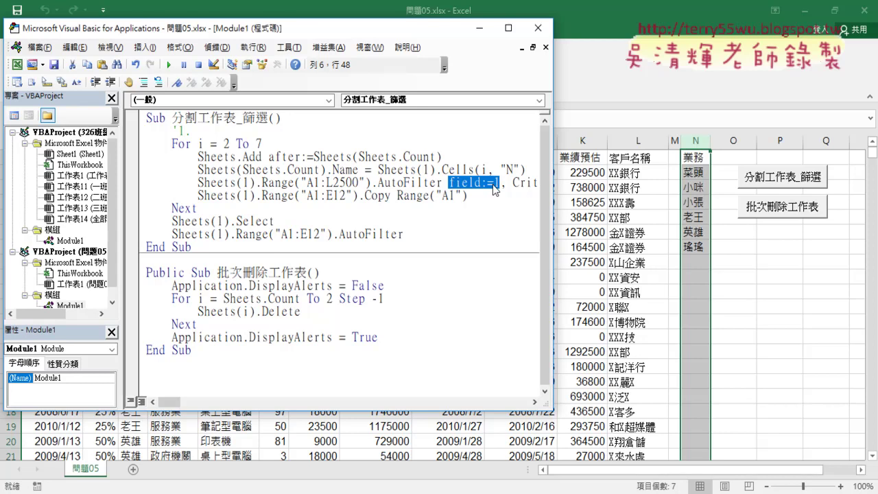
{"action": "left_click_drag", "start_coordinate": [368, 30], "coordinate": [459, 188]}
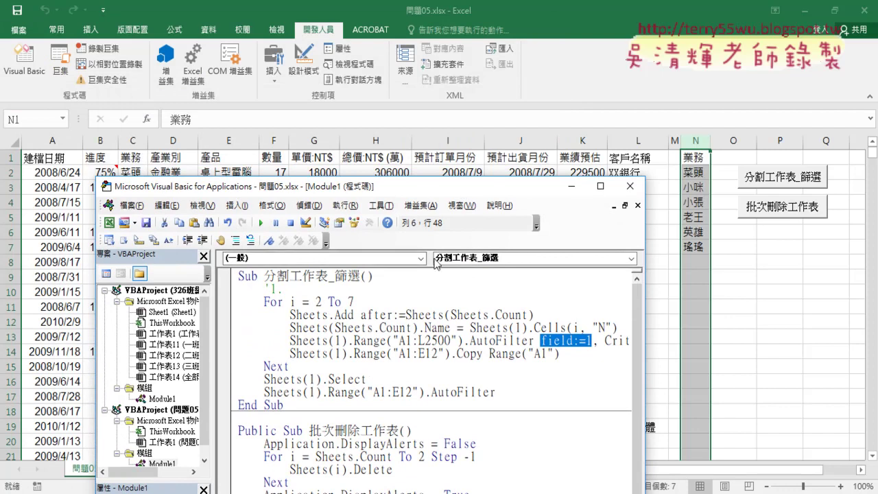
Set the AutoFilter to field:=3 with criteria from Cells(i, "N").
{"action": "left_click", "coordinate": [582, 351]}
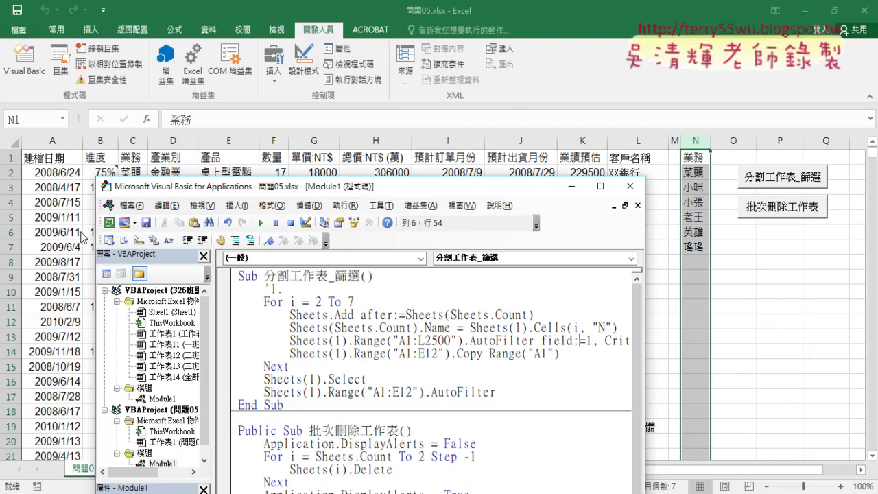
{"action": "double_click", "coordinate": [588, 341]}
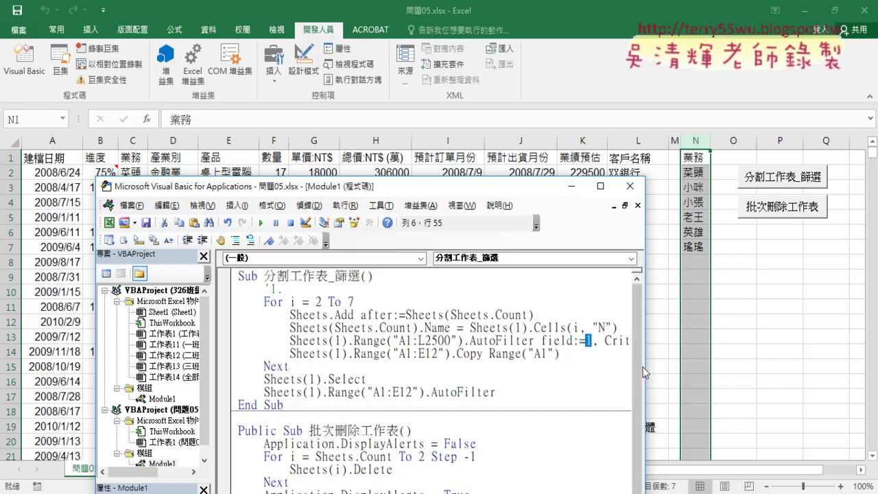
{"action": "type", "text": "3"}
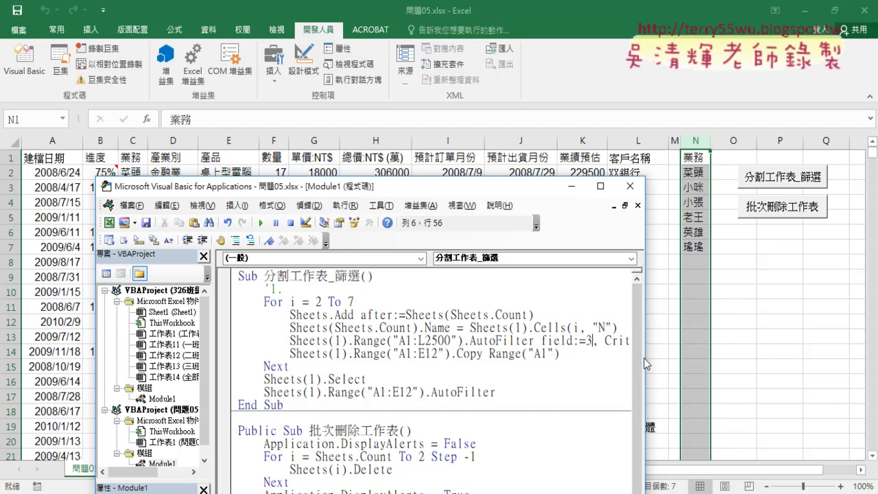
{"action": "mouse_move", "coordinate": [645, 356]}
{"action": "left_mouse_down"}
{"action": "mouse_move", "coordinate": [699, 356]}
{"action": "mouse_move", "coordinate": [605, 341]}
{"action": "left_mouse_up"}
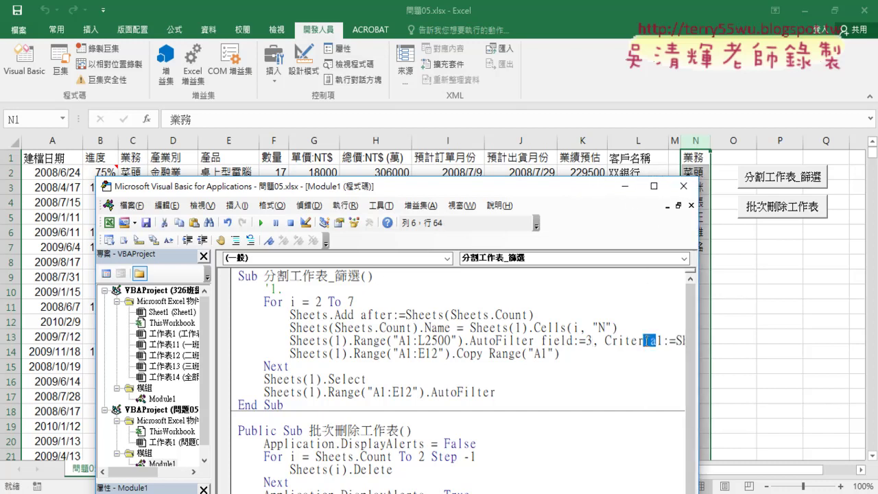
{"action": "left_click", "coordinate": [657, 341]}
{"action": "left_click_drag", "start_coordinate": [421, 190], "coordinate": [301, 178]}
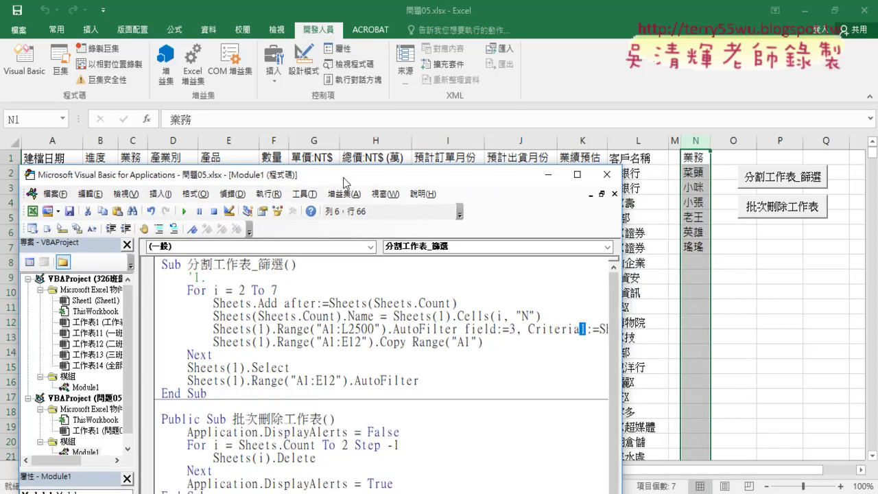
{"action": "left_click_drag", "start_coordinate": [576, 338], "coordinate": [737, 338]}
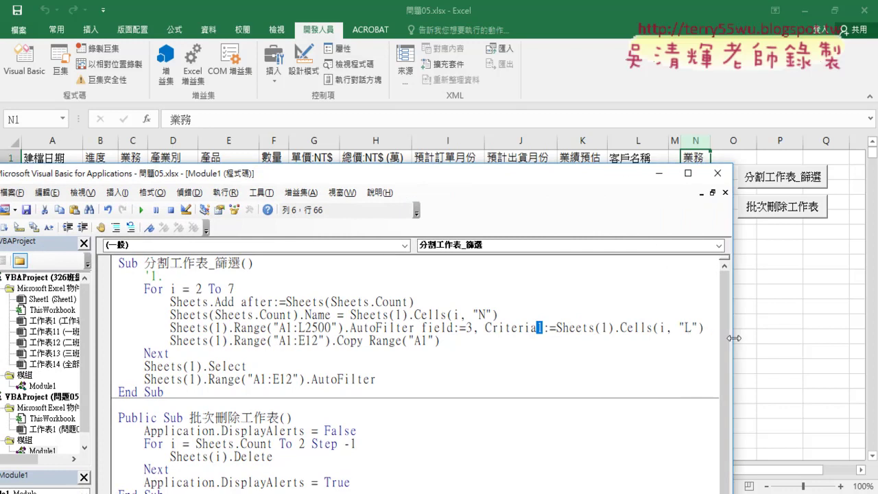
{"action": "double_click", "coordinate": [687, 327]}
{"action": "type", "text": "N"}
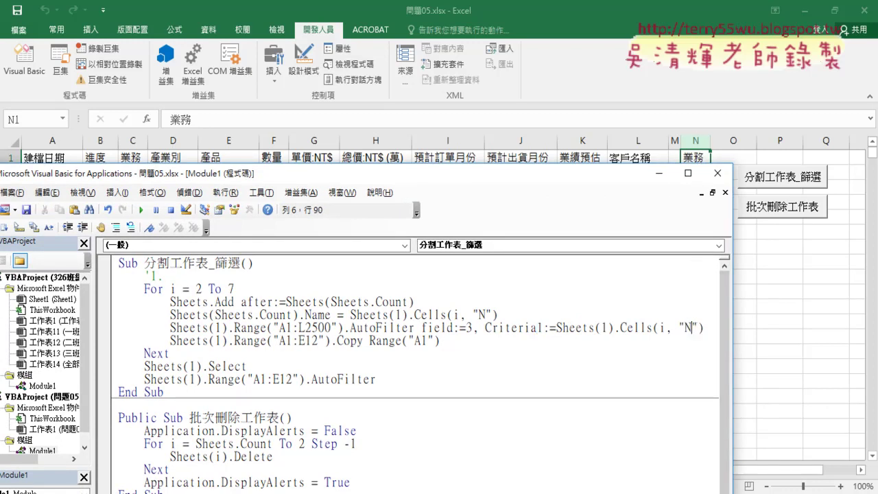
{"action": "double_click", "coordinate": [482, 314]}
{"action": "double_click", "coordinate": [687, 328]}
{"action": "double_click", "coordinate": [469, 328]}
Copy A1:L2500 over the remaining two A1:E12 ranges in the macro.
{"action": "left_click_drag", "start_coordinate": [343, 327], "coordinate": [266, 327]}
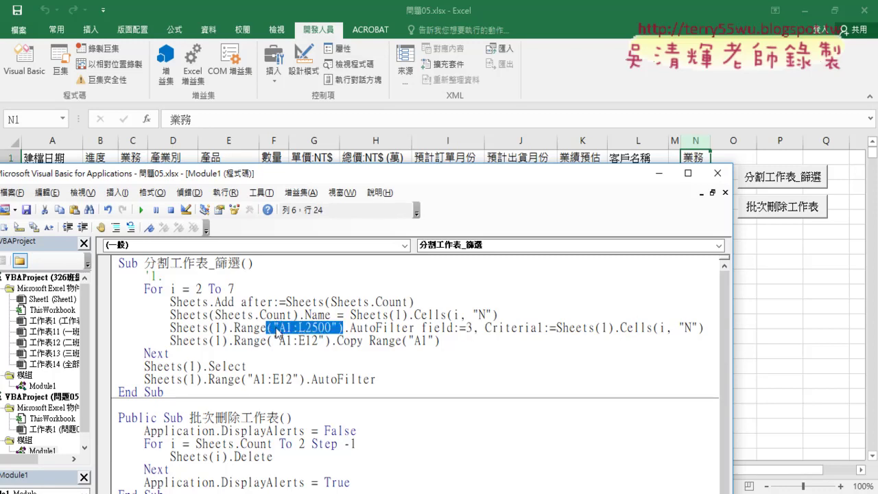
{"action": "right_click", "coordinate": [276, 331]}
{"action": "left_click", "coordinate": [321, 124]}
{"action": "left_click_drag", "start_coordinate": [333, 341], "coordinate": [266, 341]}
{"action": "right_click", "coordinate": [282, 341]}
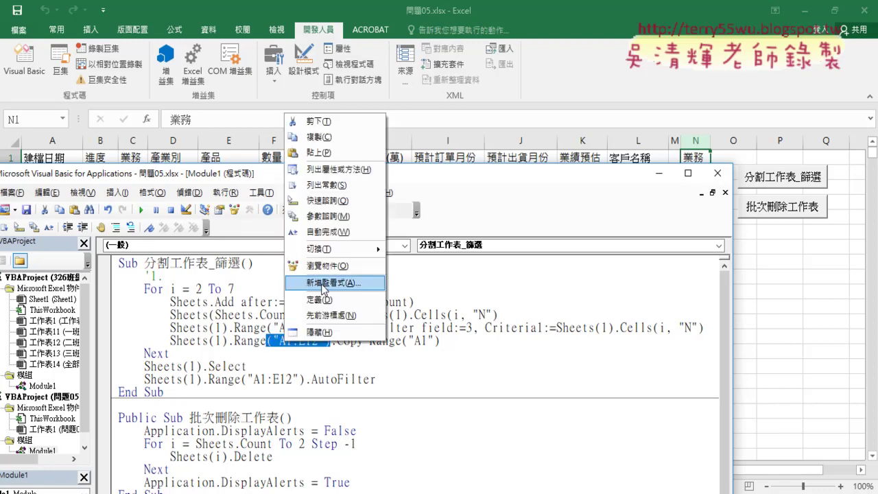
{"action": "left_click", "coordinate": [318, 152]}
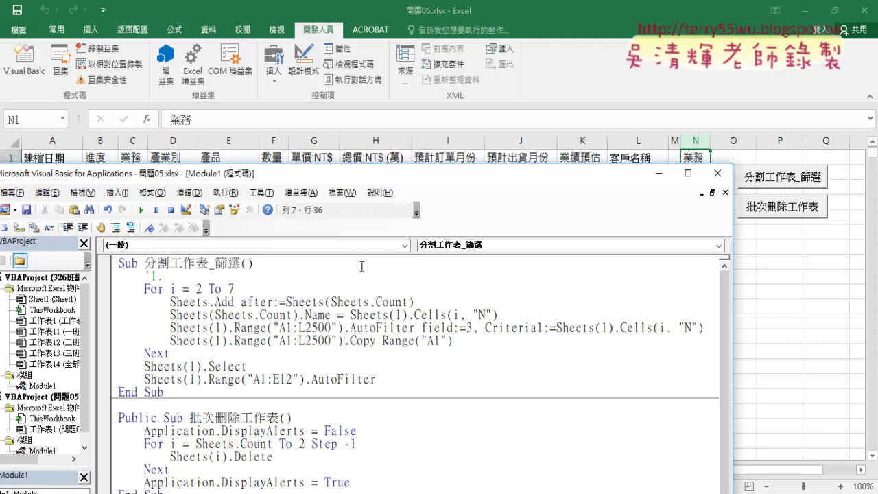
{"action": "left_click_drag", "start_coordinate": [305, 379], "coordinate": [242, 383]}
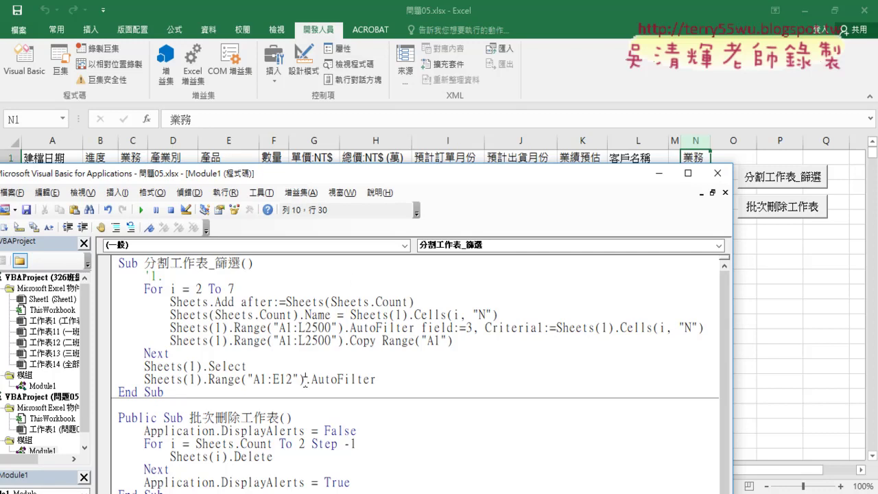
{"action": "right_click", "coordinate": [243, 383]}
{"action": "left_click", "coordinate": [294, 194]}
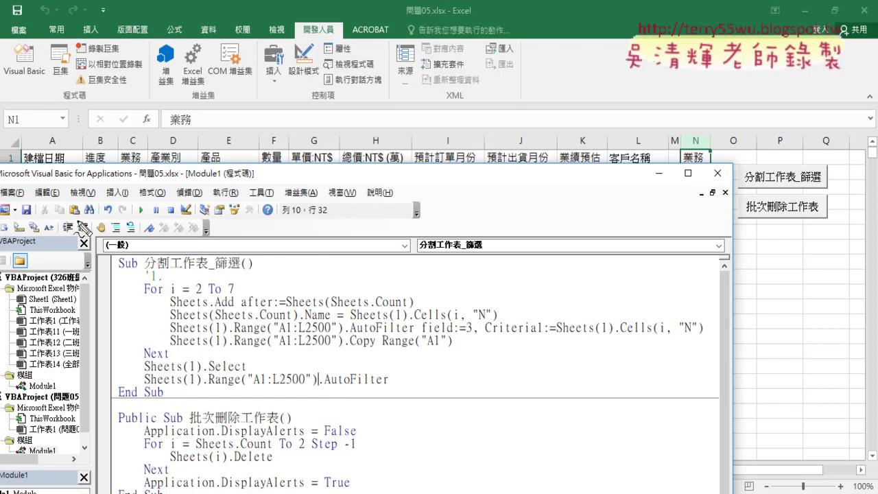
Annotate the macro start and loop limit 7, then narrow the editor to reveal column N names.
{"action": "left_click_drag", "start_coordinate": [76, 220], "coordinate": [137, 246]}
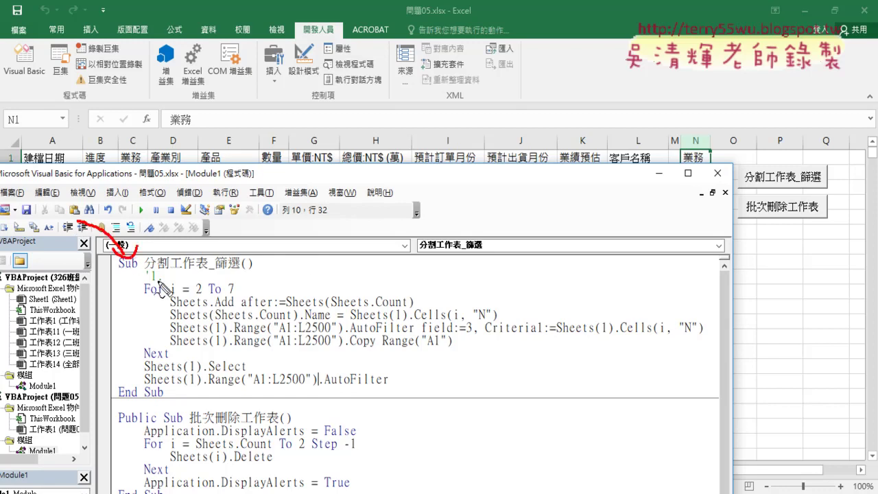
{"action": "mouse_move", "coordinate": [228, 293]}
{"action": "left_mouse_down"}
{"action": "mouse_move", "coordinate": [238, 285]}
{"action": "mouse_move", "coordinate": [225, 294]}
{"action": "left_mouse_up"}
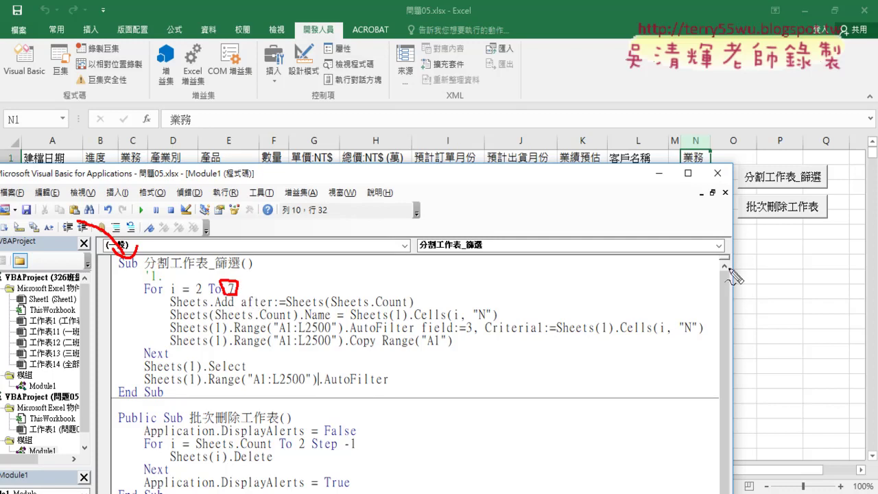
{"action": "key", "text": "Escape"}
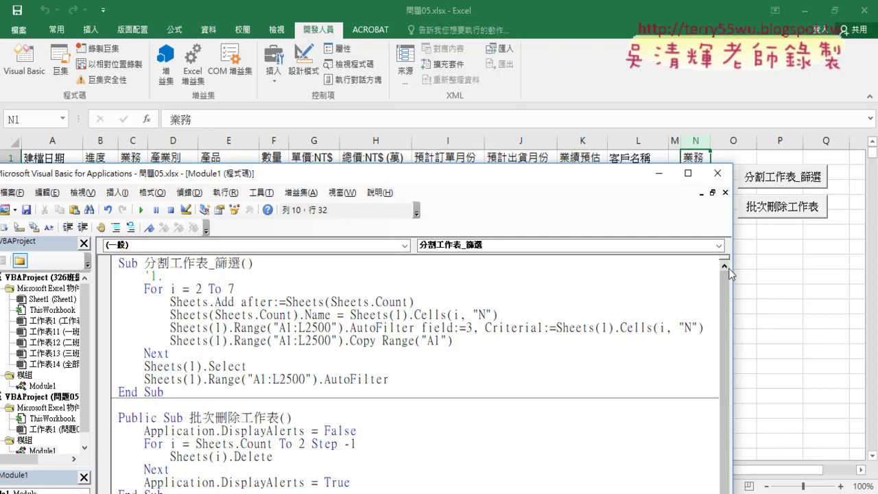
{"action": "left_click_drag", "start_coordinate": [732, 275], "coordinate": [675, 275]}
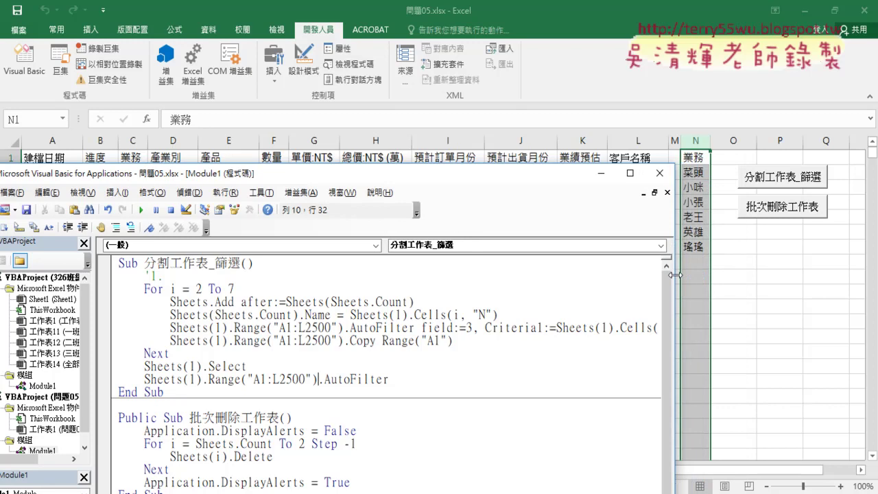
{"action": "left_click_drag", "start_coordinate": [502, 179], "coordinate": [465, 137]}
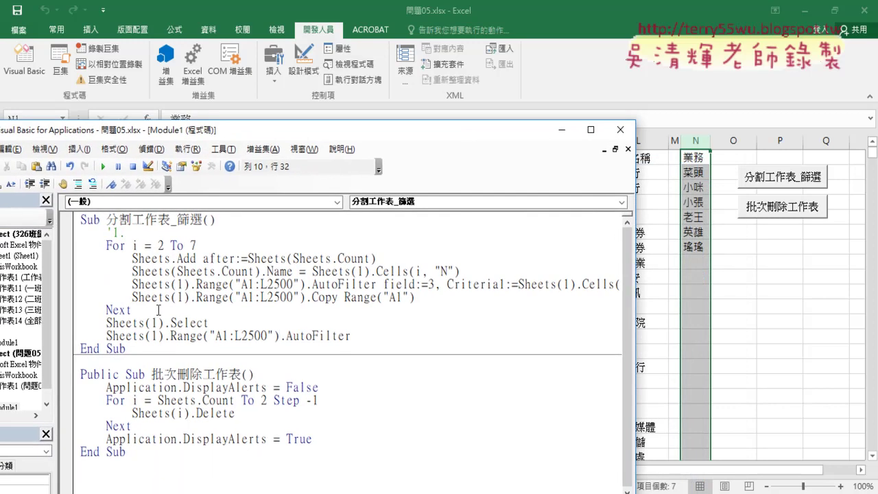
{"action": "left_click_drag", "start_coordinate": [58, 309], "coordinate": [29, 306]}
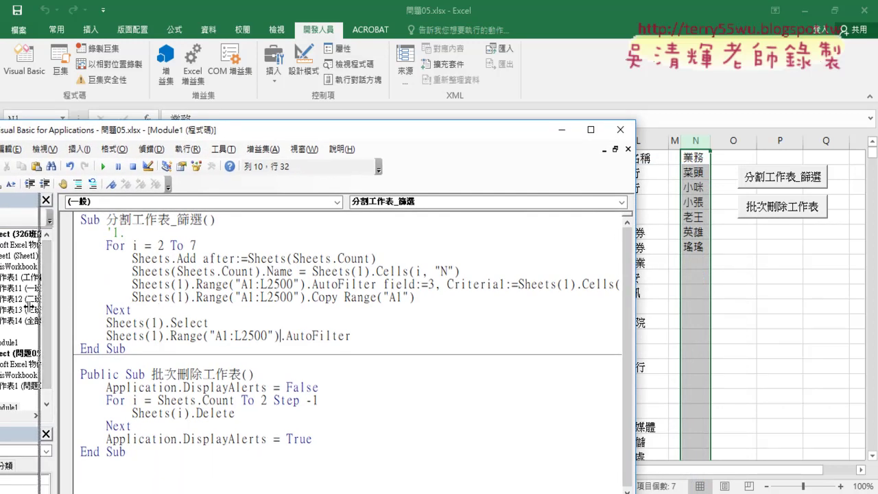
{"action": "left_click_drag", "start_coordinate": [151, 137], "coordinate": [198, 111]}
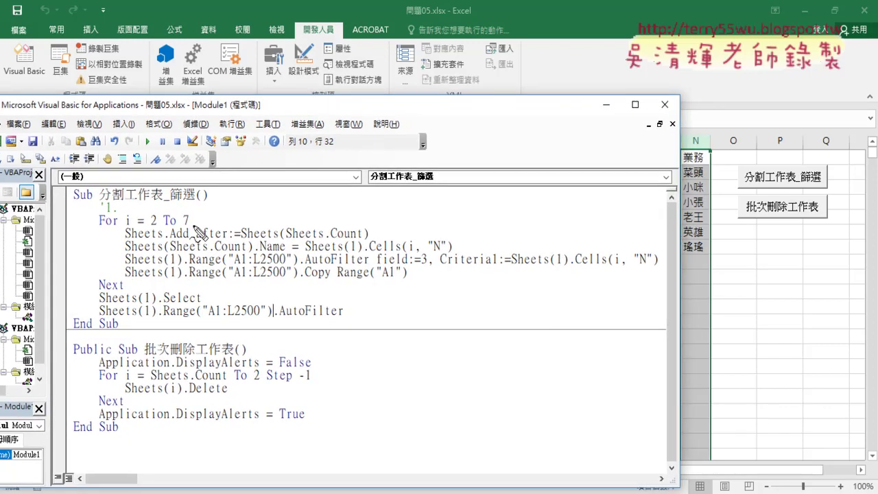
{"action": "left_click_drag", "start_coordinate": [187, 213], "coordinate": [191, 231]}
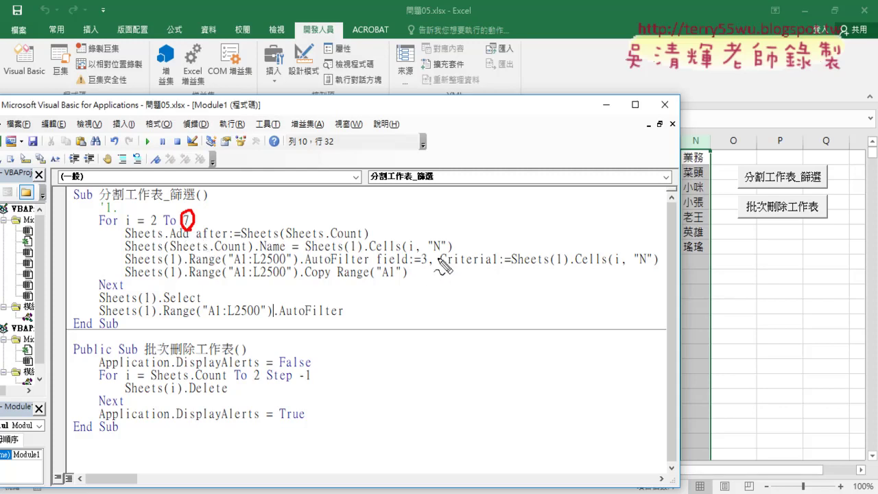
{"action": "left_click_drag", "start_coordinate": [452, 251], "coordinate": [378, 253]}
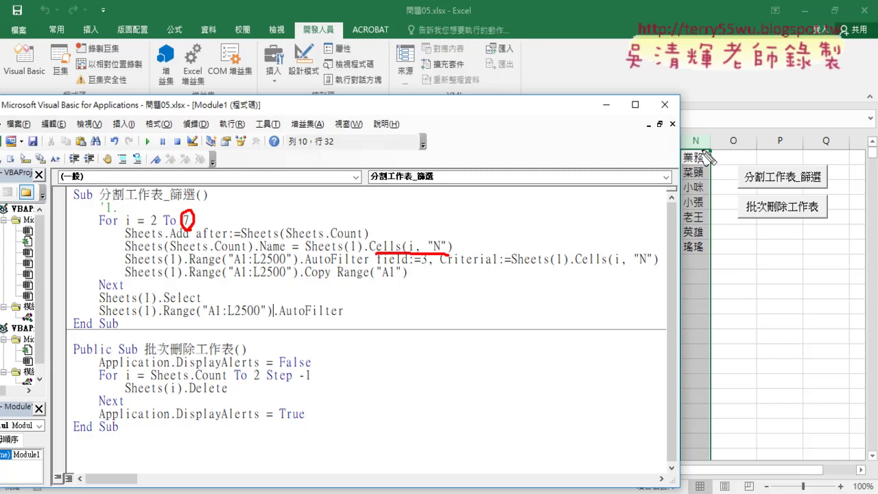
{"action": "left_click_drag", "start_coordinate": [697, 127], "coordinate": [693, 131]}
{"action": "left_click_drag", "start_coordinate": [194, 191], "coordinate": [195, 202]}
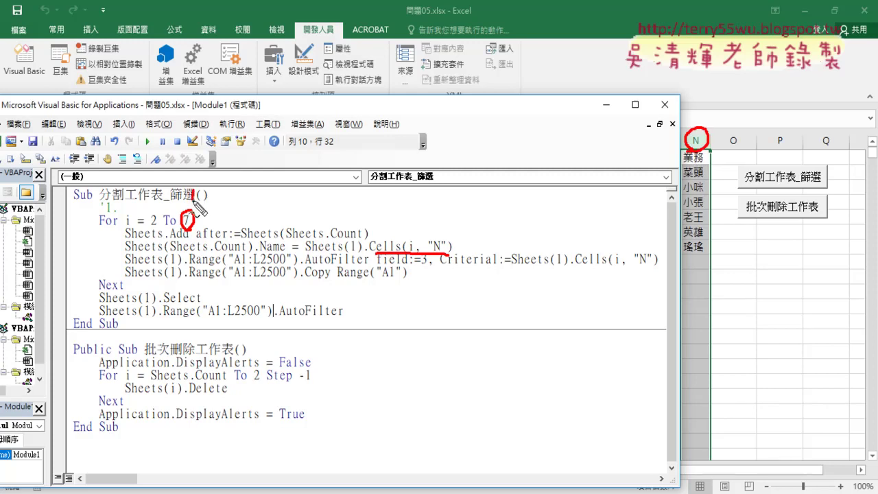
{"action": "left_click_drag", "start_coordinate": [406, 219], "coordinate": [423, 225]}
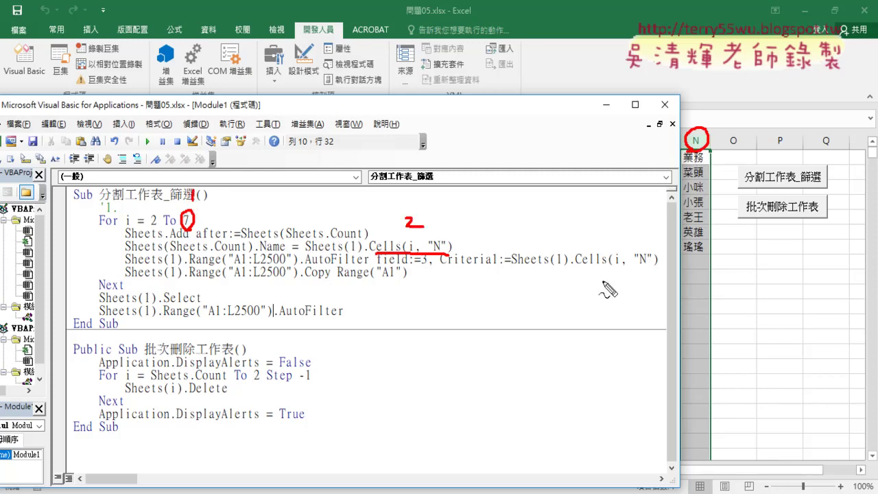
{"action": "left_click_drag", "start_coordinate": [588, 265], "coordinate": [658, 265]}
{"action": "left_click_drag", "start_coordinate": [622, 231], "coordinate": [624, 243]}
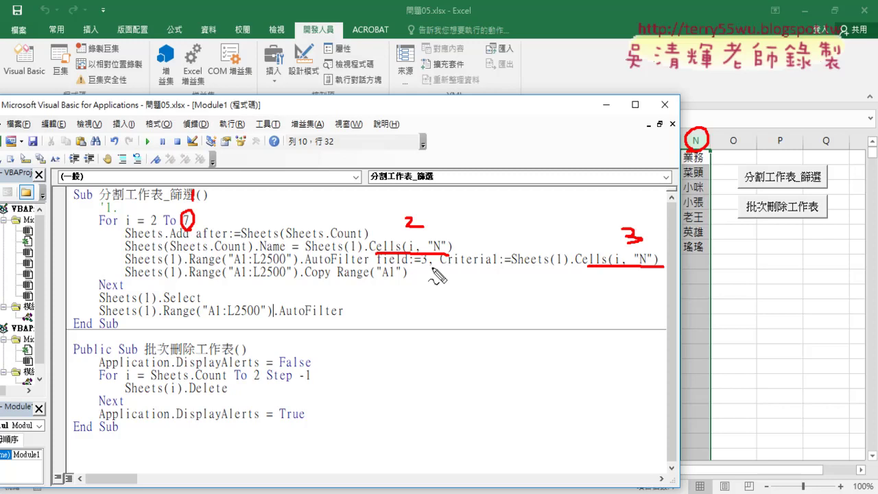
{"action": "left_click_drag", "start_coordinate": [432, 263], "coordinate": [418, 264]}
{"action": "left_click_drag", "start_coordinate": [454, 228], "coordinate": [457, 243]}
{"action": "left_click_drag", "start_coordinate": [626, 231], "coordinate": [642, 242]}
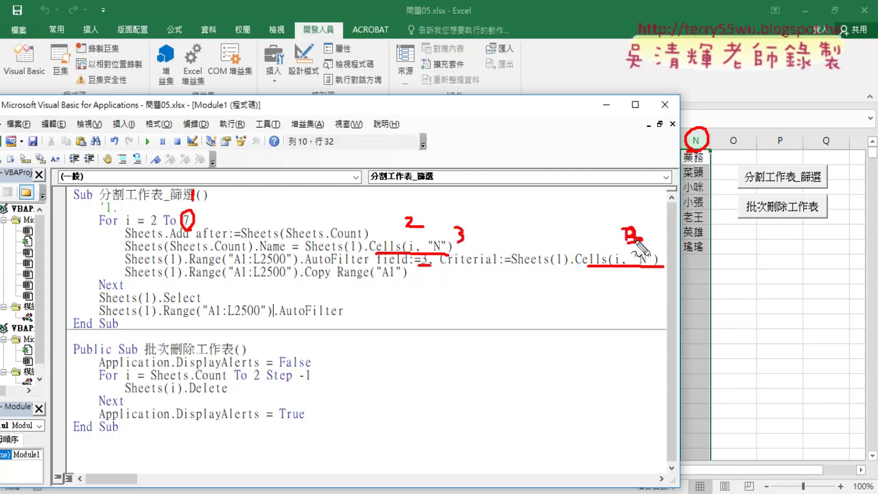
{"action": "mouse_move", "coordinate": [662, 211]}
{"action": "left_mouse_down"}
{"action": "mouse_move", "coordinate": [673, 235]}
{"action": "mouse_move", "coordinate": [660, 246]}
{"action": "left_mouse_up"}
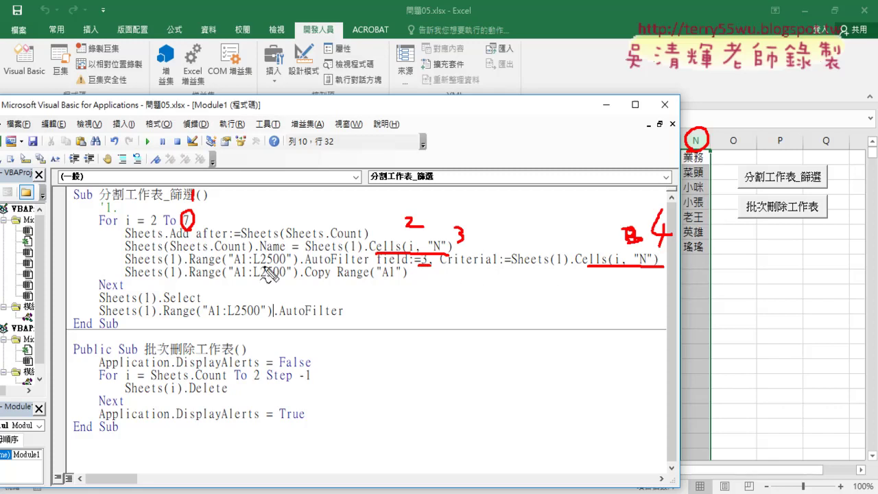
{"action": "left_click_drag", "start_coordinate": [233, 266], "coordinate": [291, 266]}
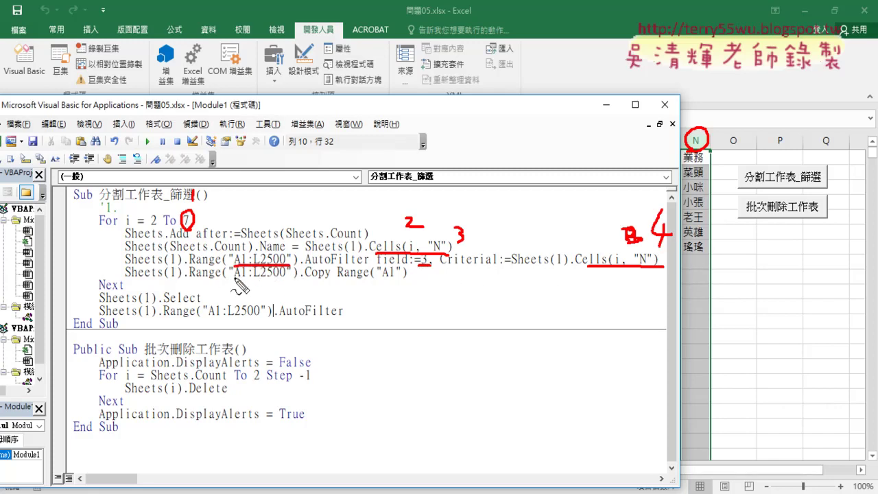
{"action": "left_click_drag", "start_coordinate": [233, 278], "coordinate": [301, 277]}
{"action": "left_click_drag", "start_coordinate": [208, 316], "coordinate": [258, 316]}
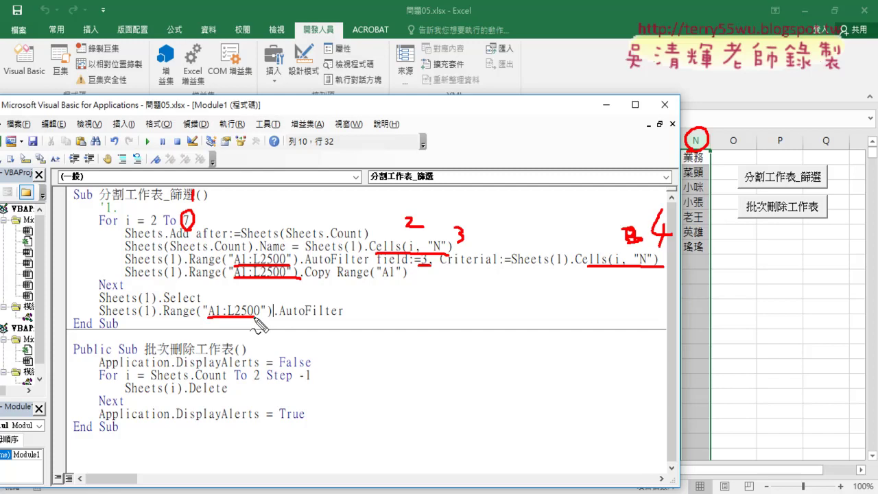
{"action": "left_click_drag", "start_coordinate": [307, 277], "coordinate": [324, 277]}
{"action": "mouse_move", "coordinate": [122, 269]}
{"action": "left_mouse_down"}
{"action": "mouse_move", "coordinate": [416, 279]}
{"action": "mouse_move", "coordinate": [118, 271]}
{"action": "left_mouse_up"}
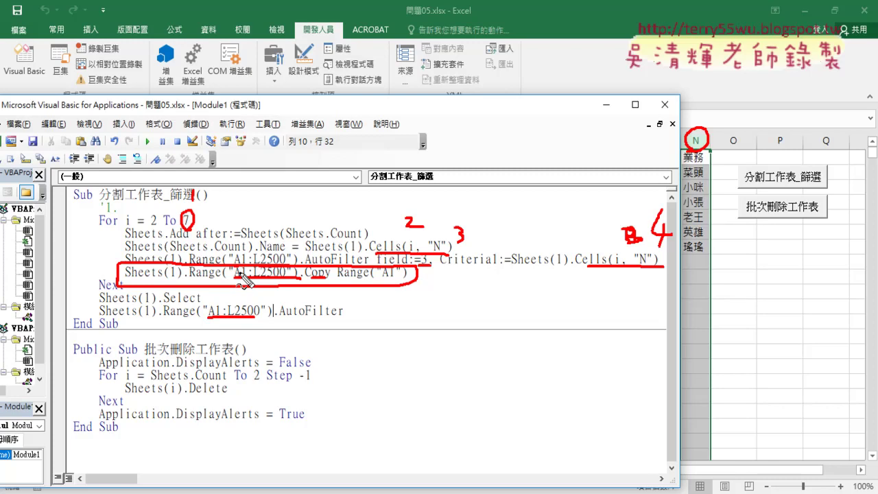
{"action": "key", "text": "Escape"}
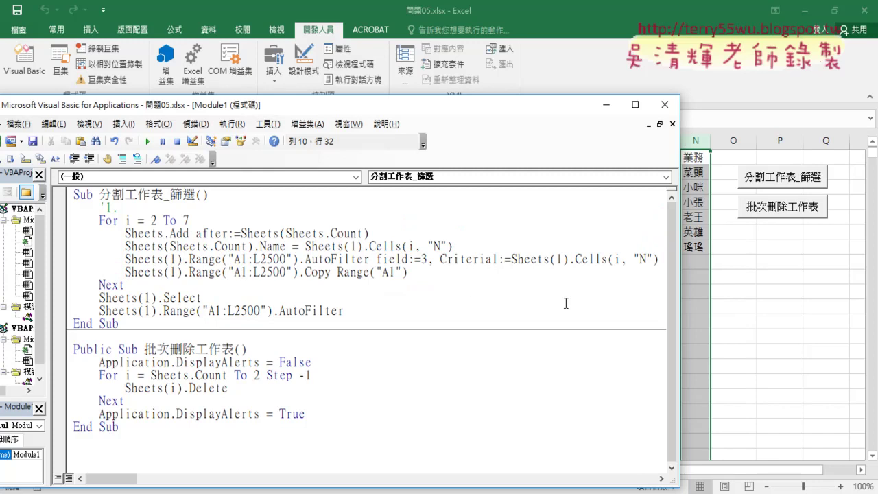
{"action": "left_click", "coordinate": [570, 302]}
{"action": "mouse_move", "coordinate": [469, 105]}
{"action": "left_mouse_down"}
{"action": "mouse_move", "coordinate": [463, 128]}
{"action": "mouse_move", "coordinate": [510, 64]}
{"action": "left_mouse_up"}
{"action": "left_click", "coordinate": [400, 190]}
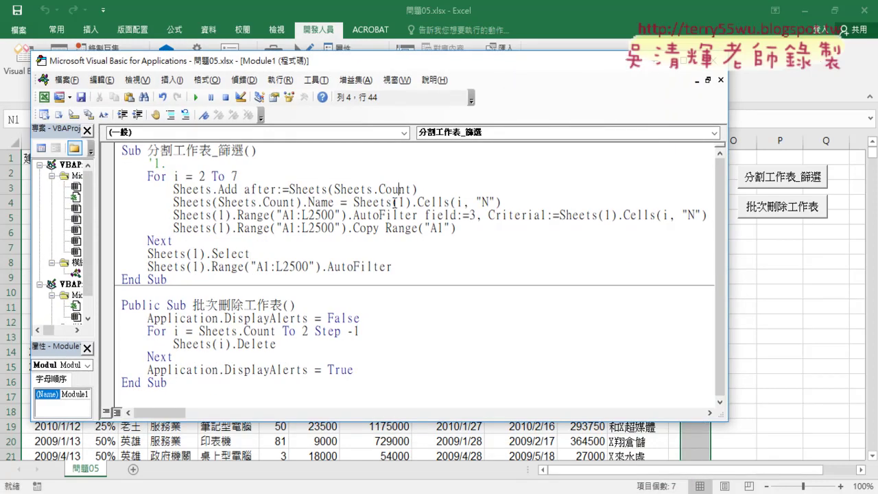
Step through the split macro with F8 until it adds a new worksheet.
{"action": "key", "text": "F8"}
{"action": "key", "text": "F8"}
{"action": "key", "text": "F8"}
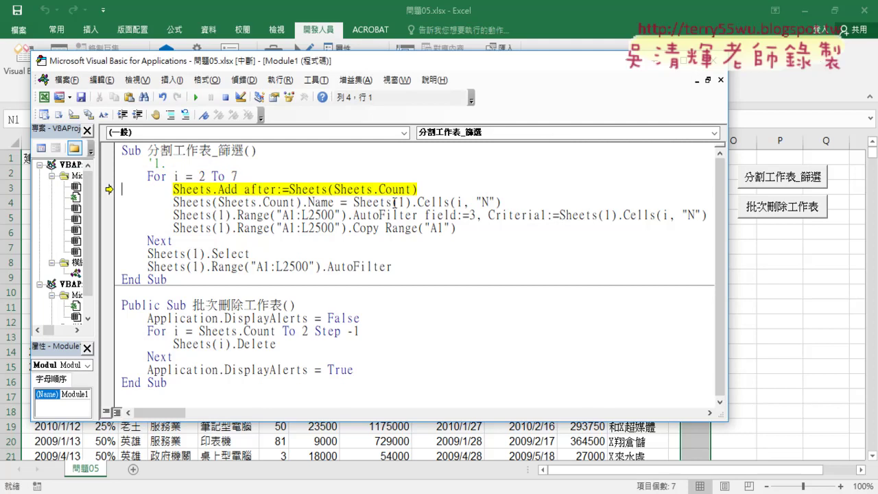
{"action": "key", "text": "F8"}
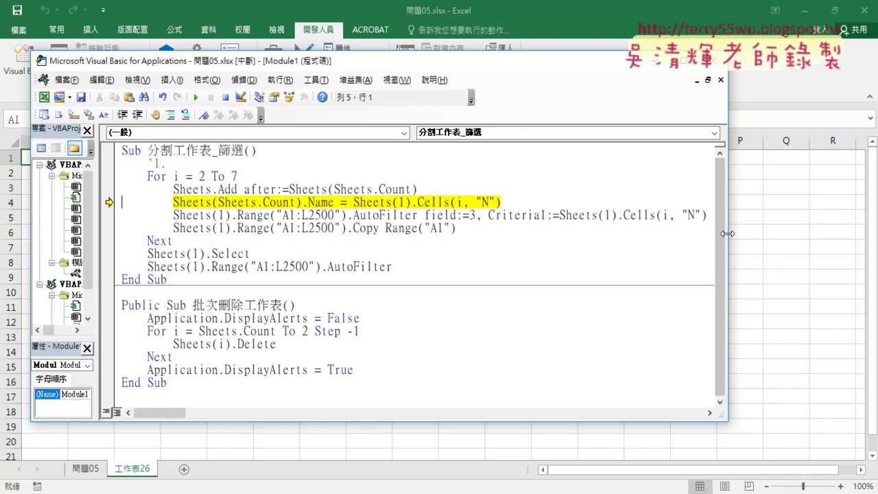
{"action": "mouse_move", "coordinate": [727, 233]}
{"action": "left_mouse_down"}
{"action": "mouse_move", "coordinate": [678, 232]}
{"action": "mouse_move", "coordinate": [710, 231]}
{"action": "left_mouse_up"}
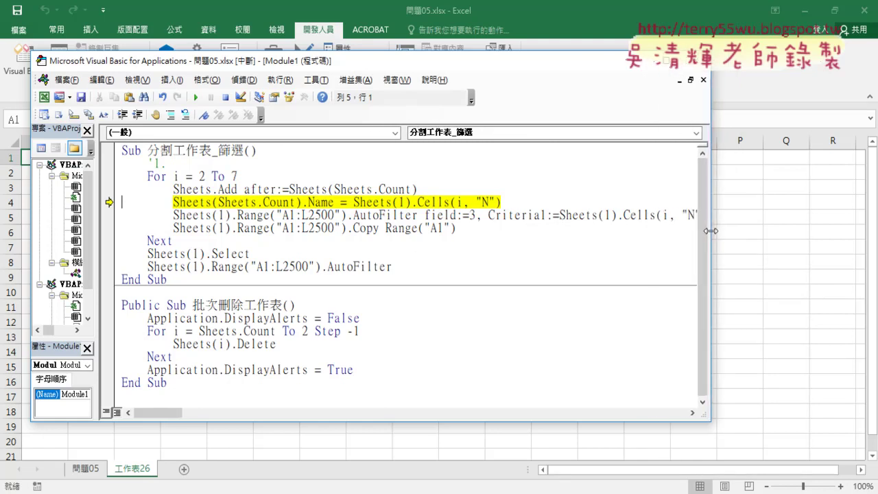
Step through naming the new sheet, filtering its salesperson's rows and copying them in (421 rows).
{"action": "key", "text": "F8"}
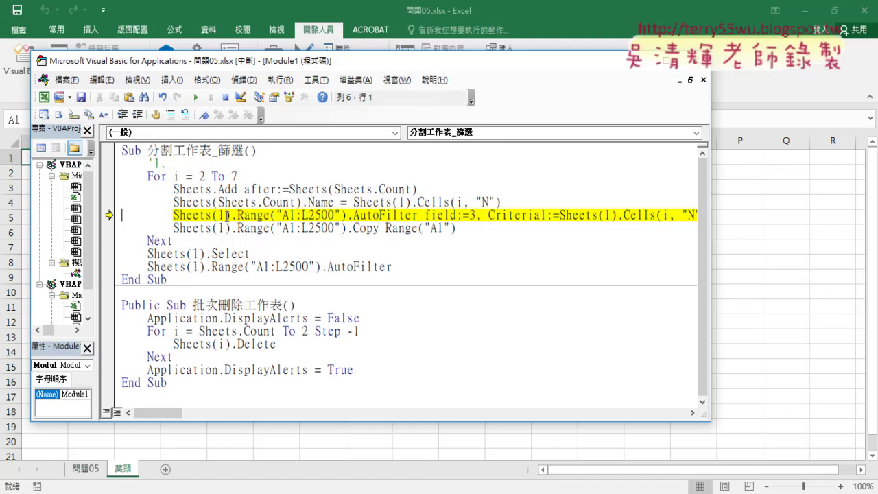
{"action": "key", "text": "F8"}
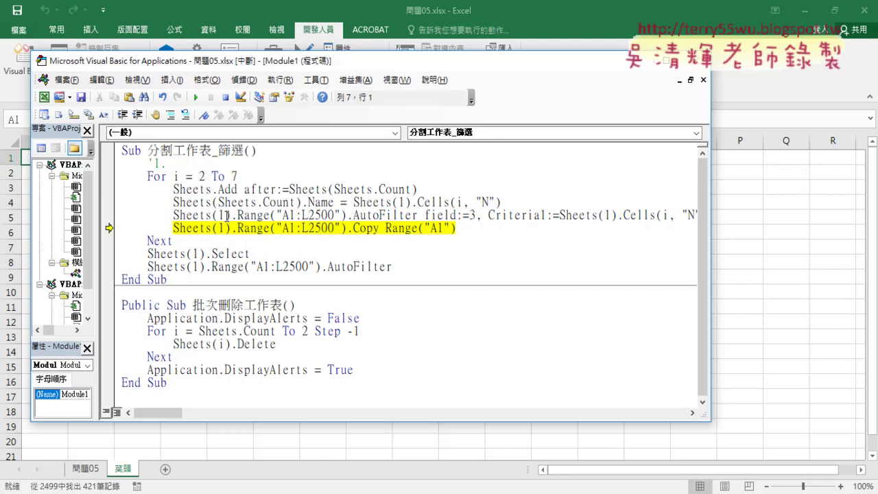
{"action": "key", "text": "F8"}
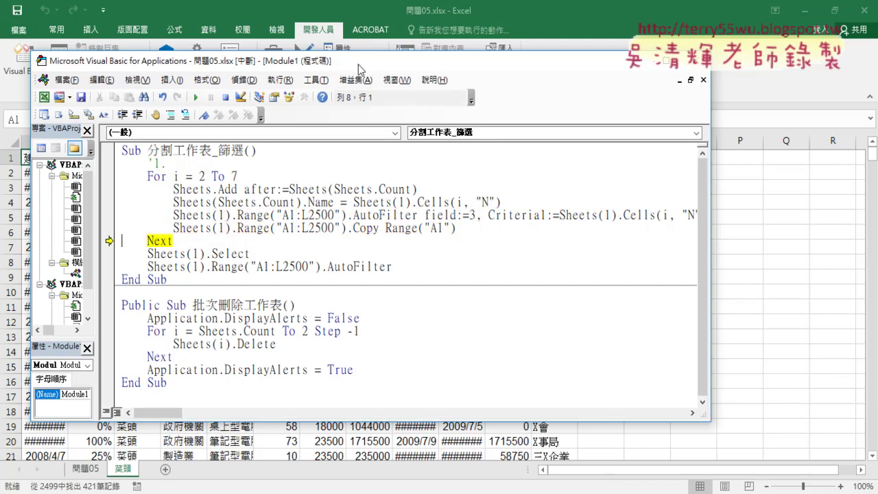
{"action": "mouse_move", "coordinate": [358, 64]}
{"action": "left_mouse_down"}
{"action": "mouse_move", "coordinate": [549, 65]}
{"action": "mouse_move", "coordinate": [491, 62]}
{"action": "left_mouse_up"}
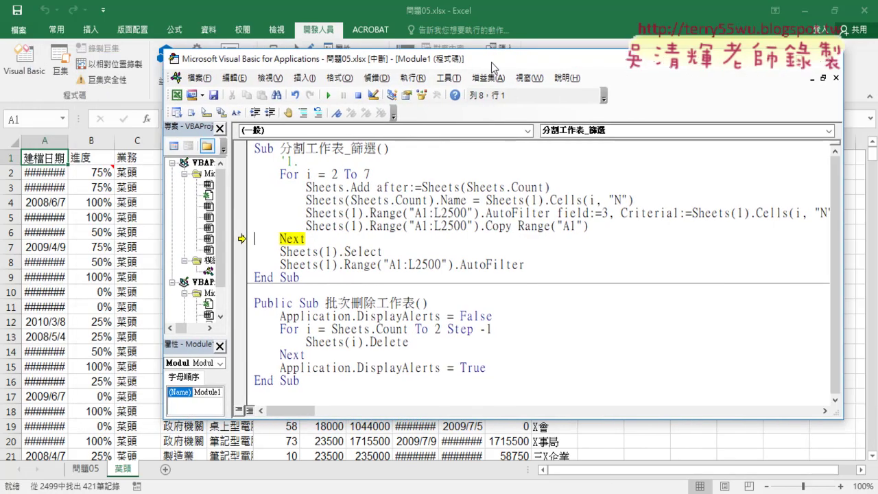
{"action": "mouse_move", "coordinate": [521, 182]}
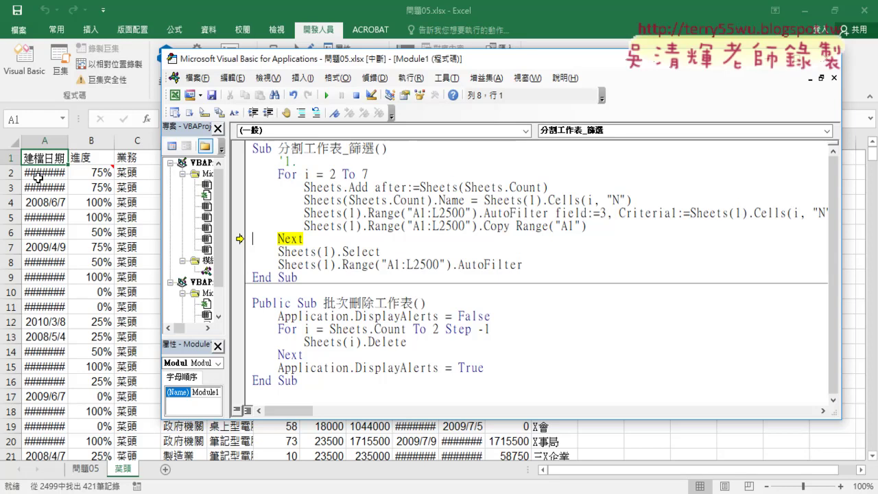
Add a Columns.AutoFit line right after the Copy statement in the split macro.
{"action": "left_click", "coordinate": [601, 224]}
{"action": "key", "text": "Return"}
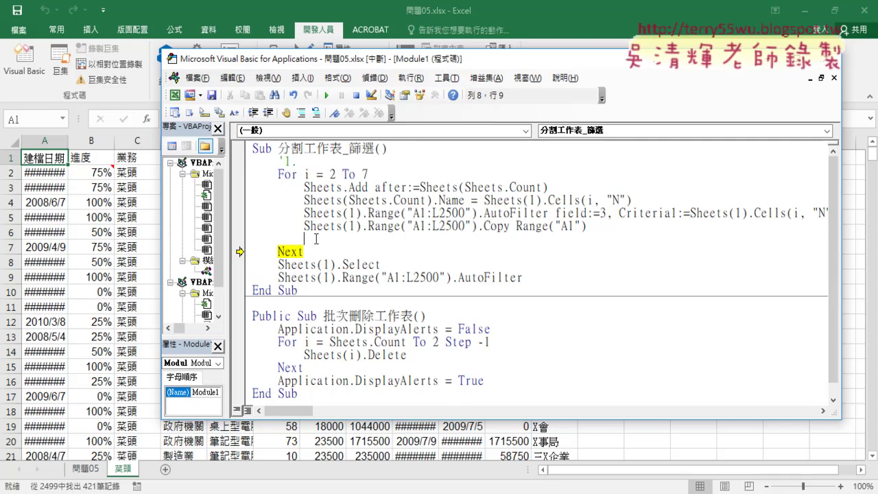
{"action": "type", "text": "c"}
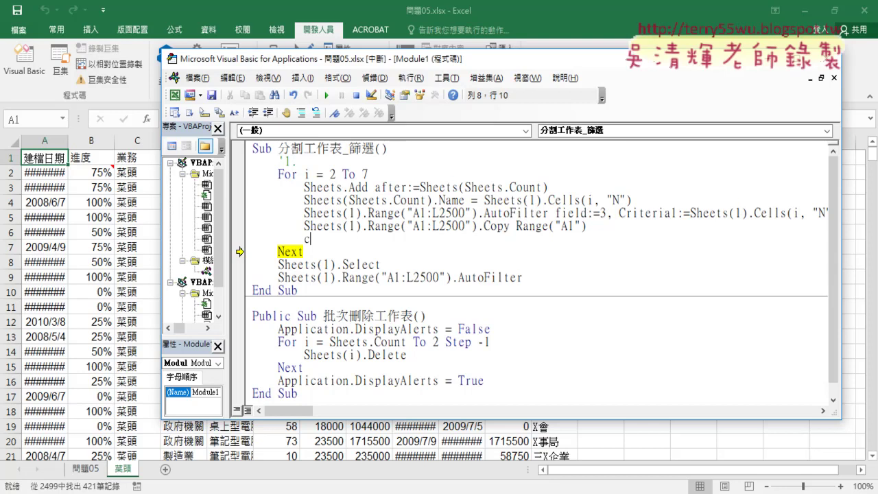
{"action": "type", "text": "ol"}
{"action": "type", "text": "umn"}
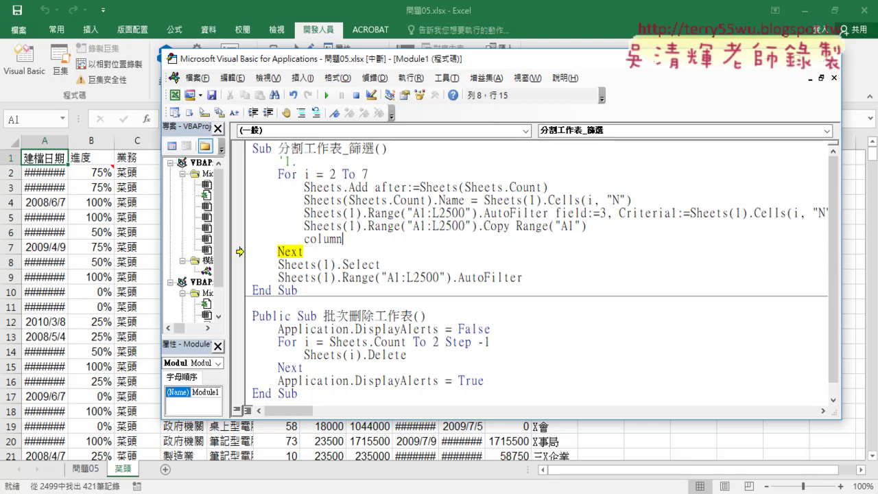
{"action": "type", "text": "s"}
{"action": "type", "text": "."}
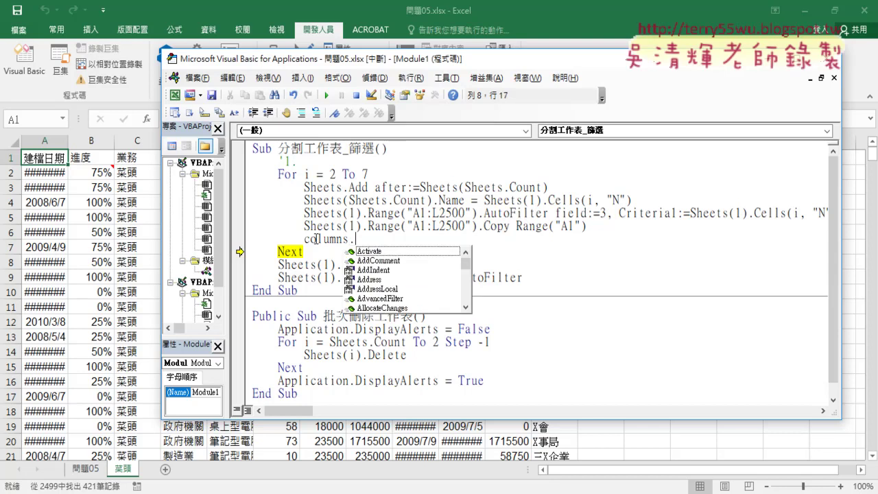
{"action": "type", "text": "a"}
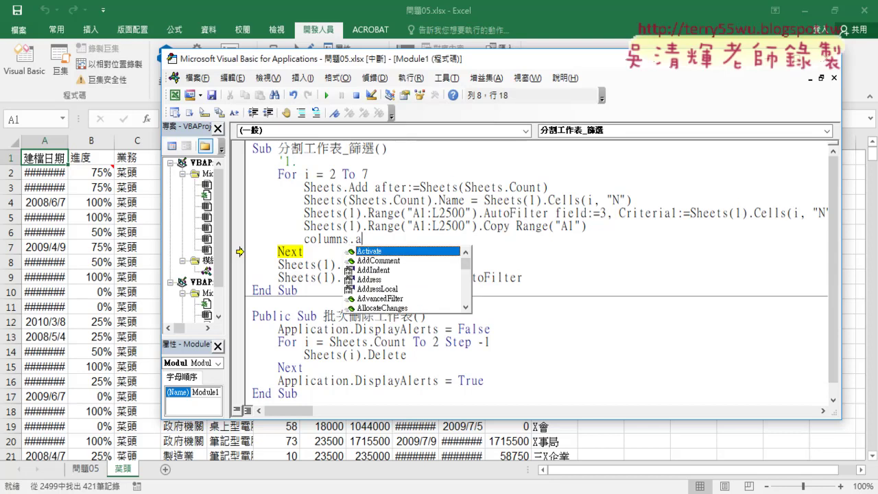
{"action": "type", "text": "uto"}
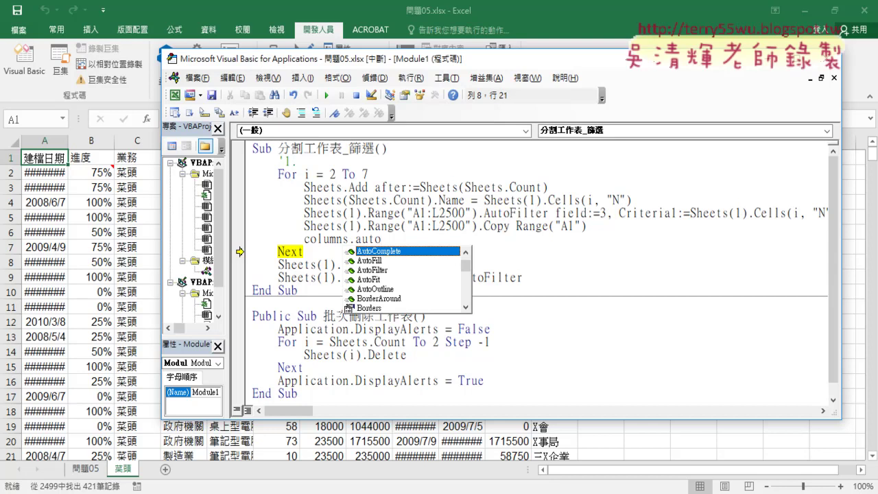
{"action": "key", "text": "Down"}
{"action": "key", "text": "Down"}
{"action": "key", "text": "Down"}
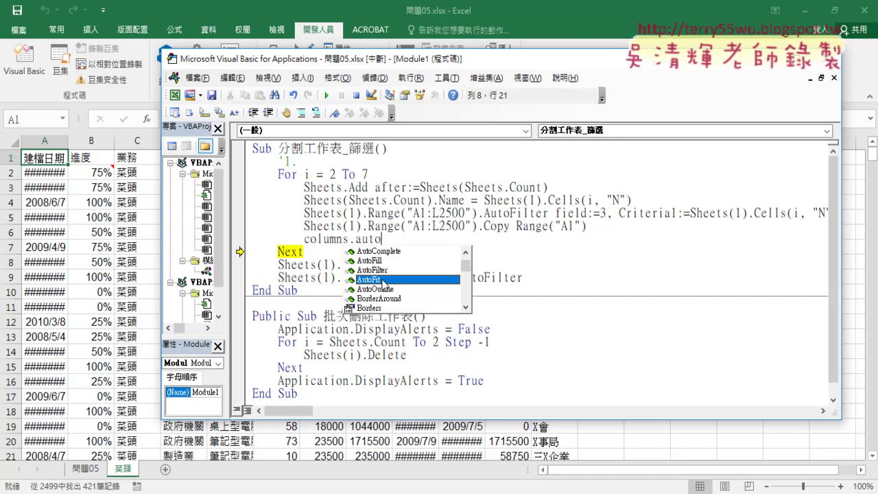
{"action": "double_click", "coordinate": [384, 279]}
{"action": "left_click_drag", "start_coordinate": [349, 239], "coordinate": [304, 239]}
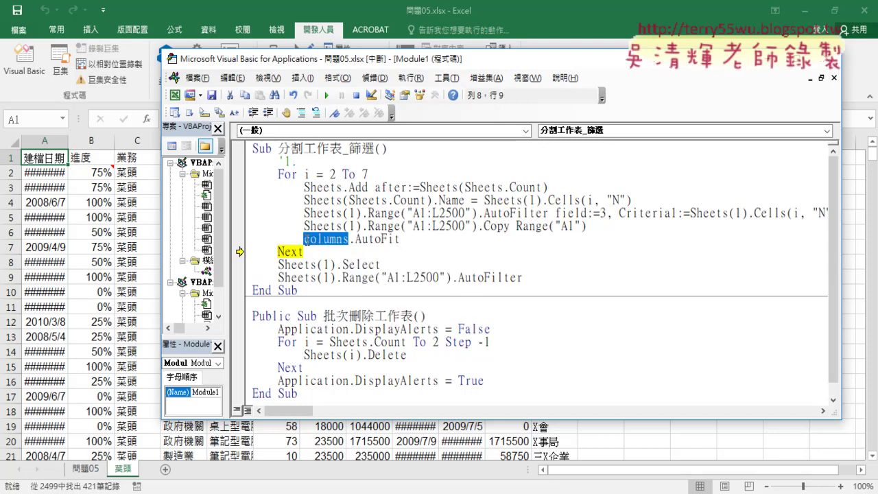
{"action": "left_click_drag", "start_coordinate": [400, 239], "coordinate": [355, 239]}
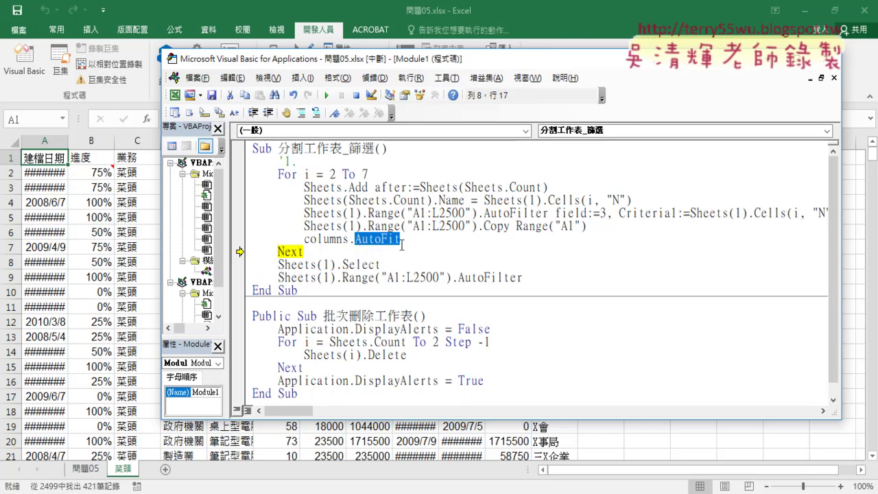
Make the AutoFit line the next statement and run it, widening the new sheet's columns.
{"action": "left_click_drag", "start_coordinate": [240, 252], "coordinate": [240, 239]}
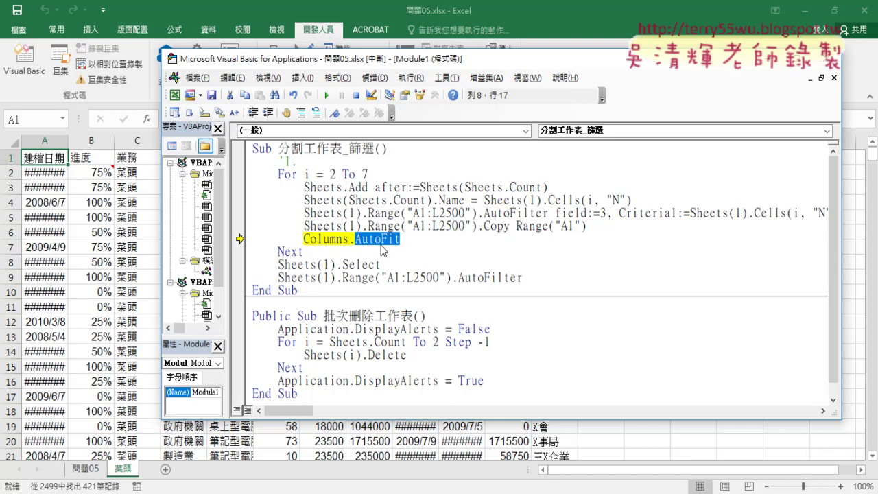
{"action": "left_click", "coordinate": [383, 238]}
{"action": "left_click_drag", "start_coordinate": [441, 62], "coordinate": [528, 64]}
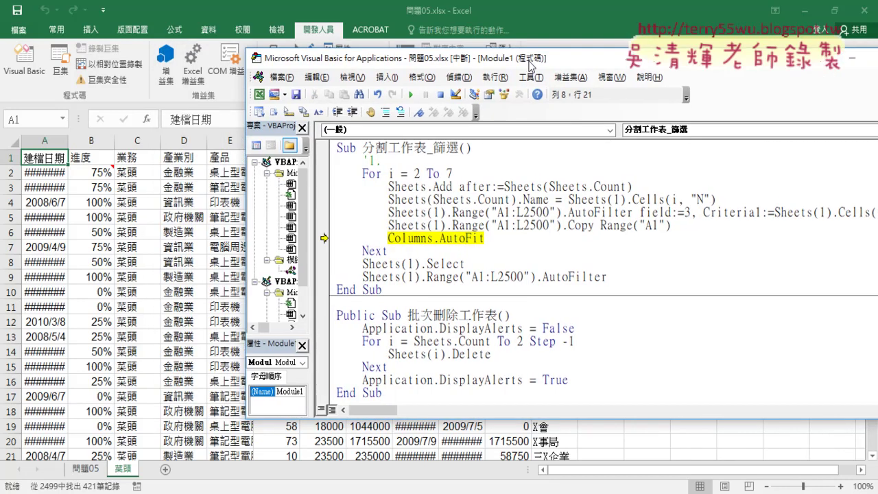
{"action": "key", "text": "F8"}
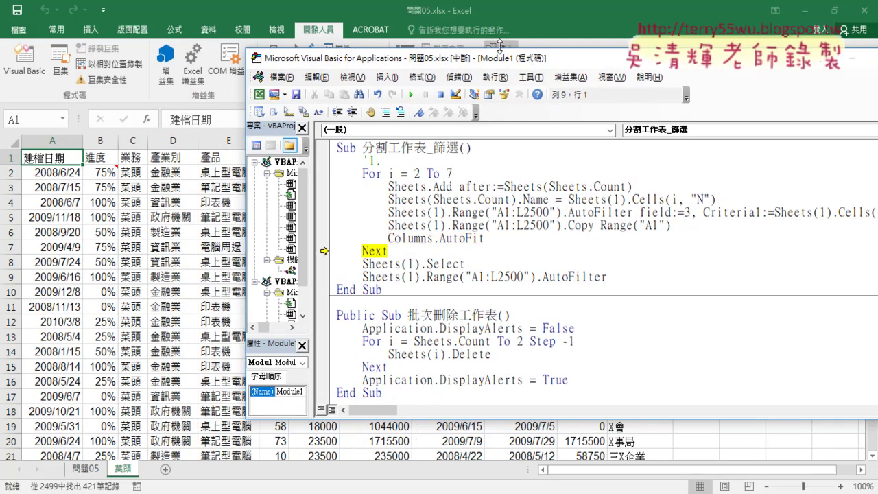
{"action": "left_click_drag", "start_coordinate": [530, 65], "coordinate": [341, 314]}
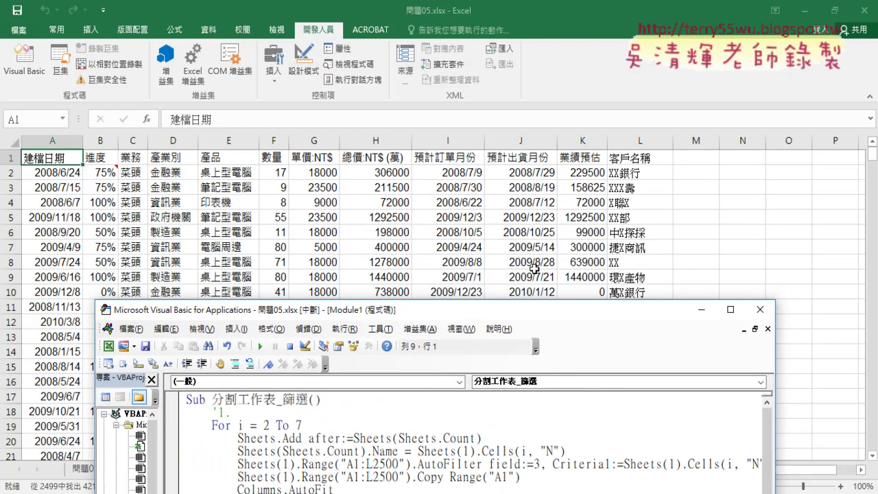
{"action": "left_click", "coordinate": [8, 144]}
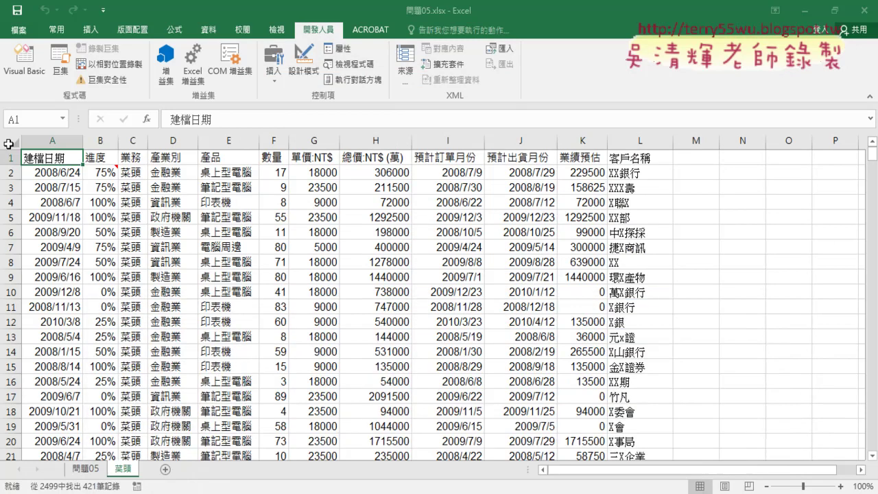
{"action": "left_click", "coordinate": [9, 144]}
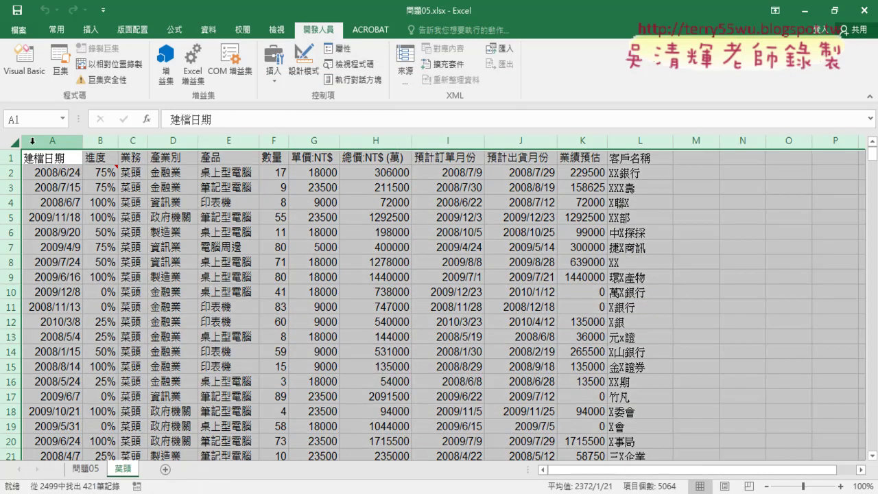
{"action": "left_click", "coordinate": [53, 30]}
{"action": "left_click", "coordinate": [658, 79]}
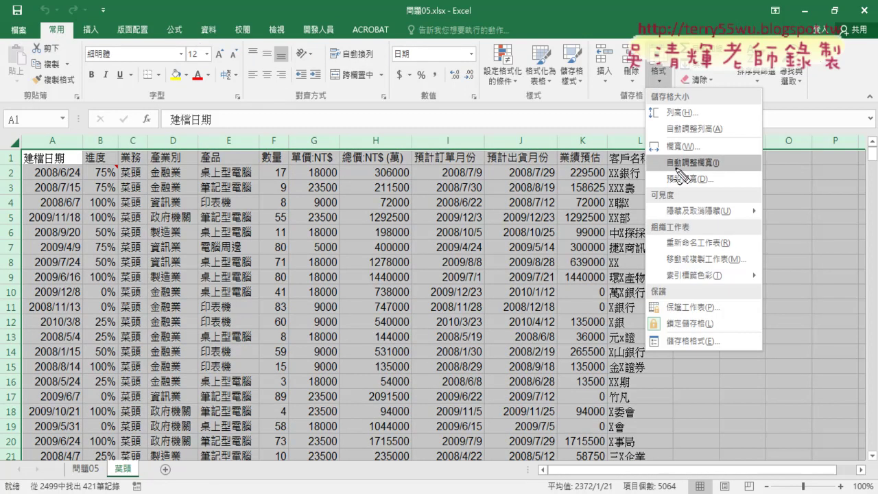
{"action": "left_click_drag", "start_coordinate": [724, 157], "coordinate": [736, 159]}
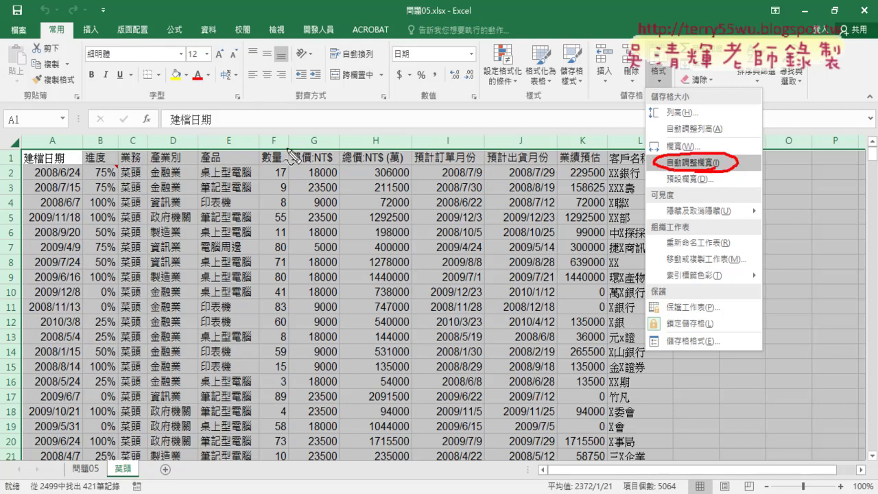
{"action": "left_click_drag", "start_coordinate": [28, 130], "coordinate": [35, 145]}
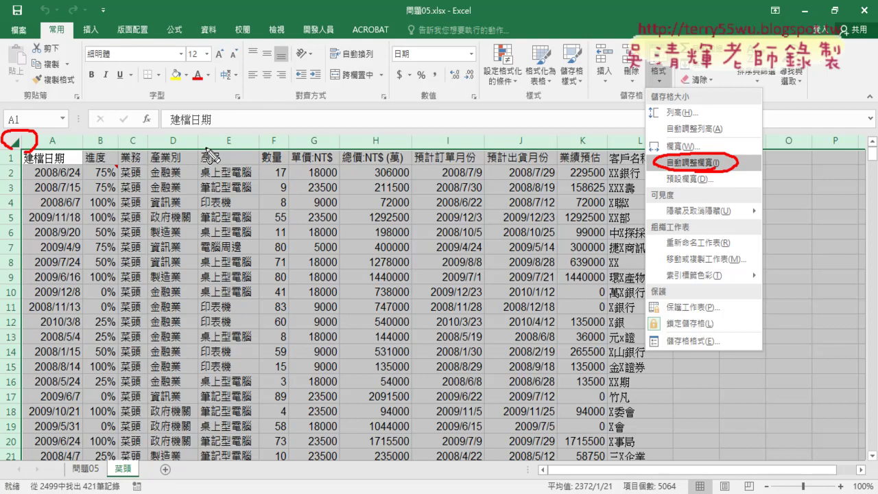
{"action": "key", "text": "Escape"}
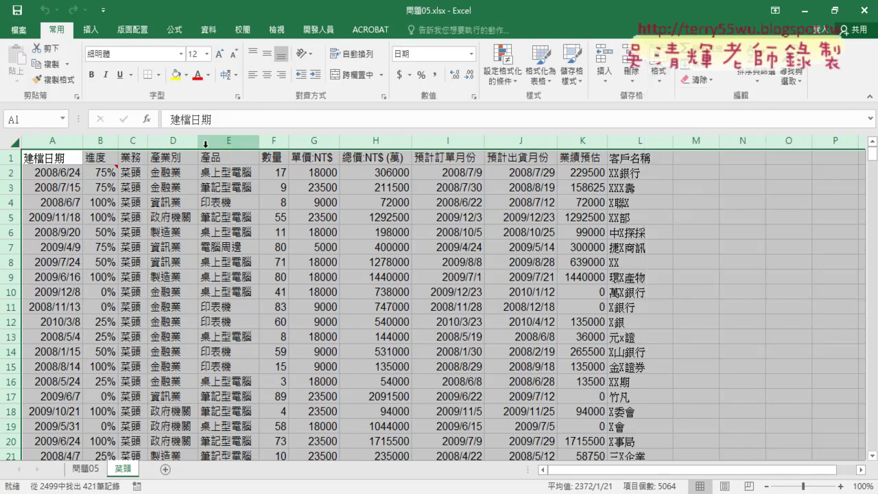
{"action": "left_click", "coordinate": [139, 483]}
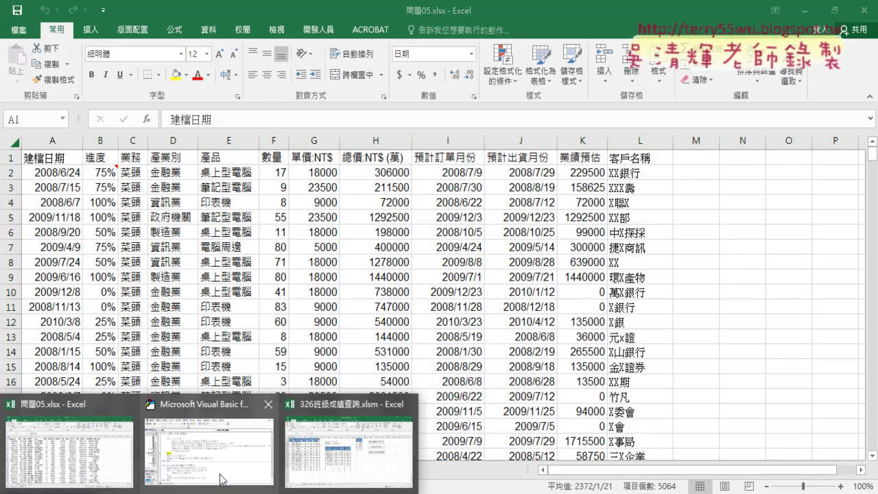
Resume the paused split macro in the VBA editor so it runs to completion.
{"action": "left_click", "coordinate": [230, 465]}
{"action": "left_click_drag", "start_coordinate": [433, 315], "coordinate": [438, 72]}
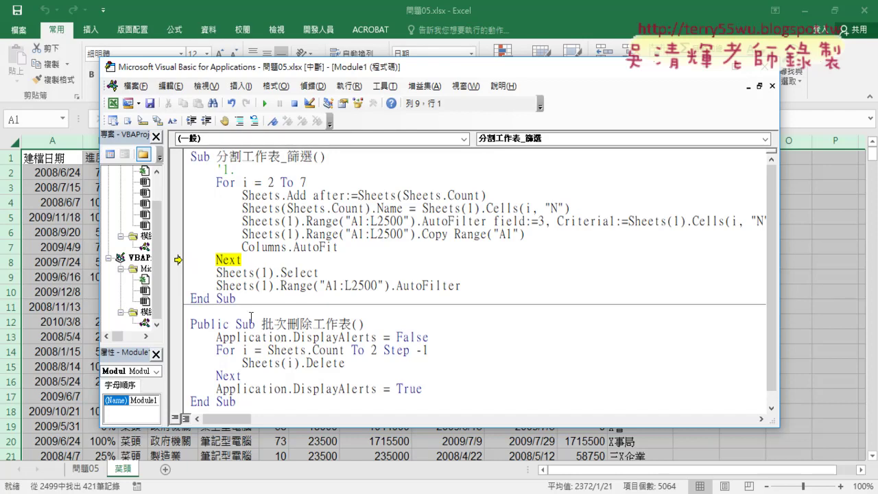
{"action": "left_click_drag", "start_coordinate": [460, 285], "coordinate": [395, 286]}
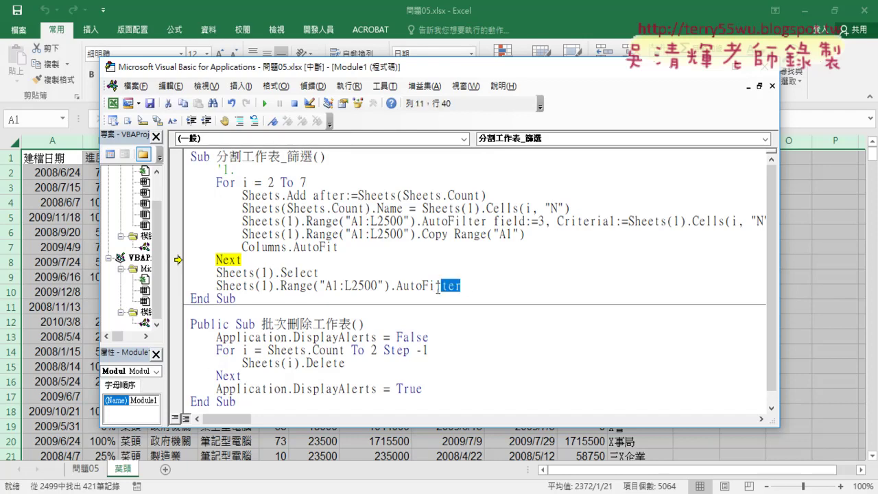
{"action": "left_click", "coordinate": [341, 219]}
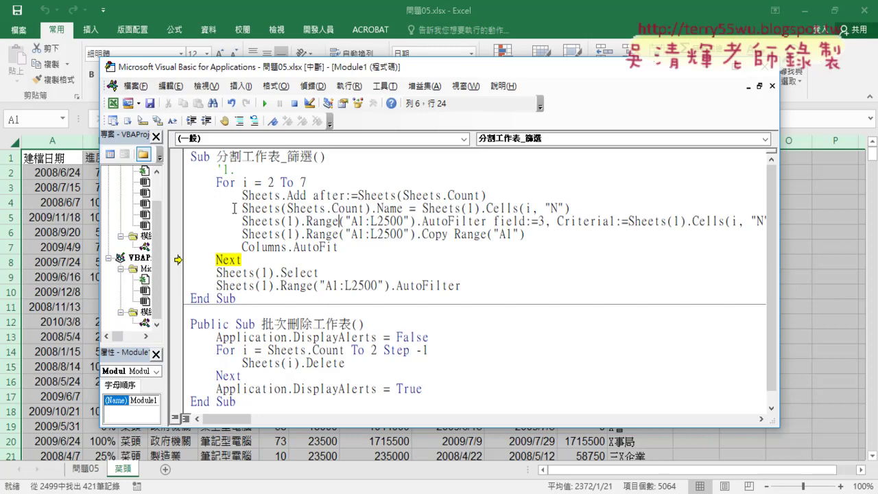
{"action": "left_click", "coordinate": [265, 105]}
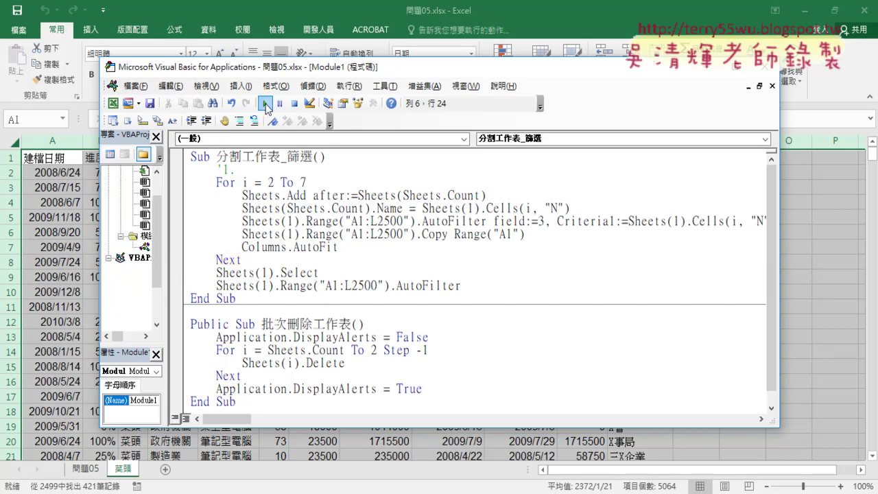
Review the generated sheets 菜頭, 小咪, 小張, 老王, 英雄 and 瑤瑤.
{"action": "left_click", "coordinate": [130, 473]}
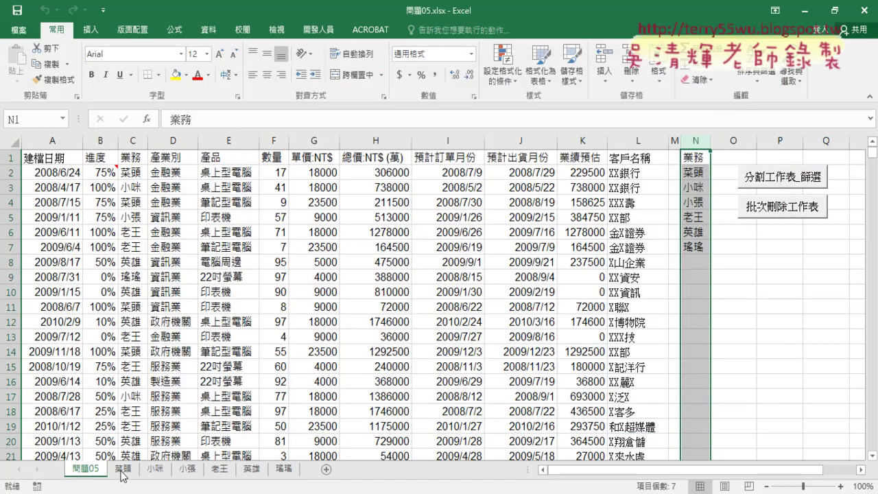
{"action": "left_click", "coordinate": [133, 141]}
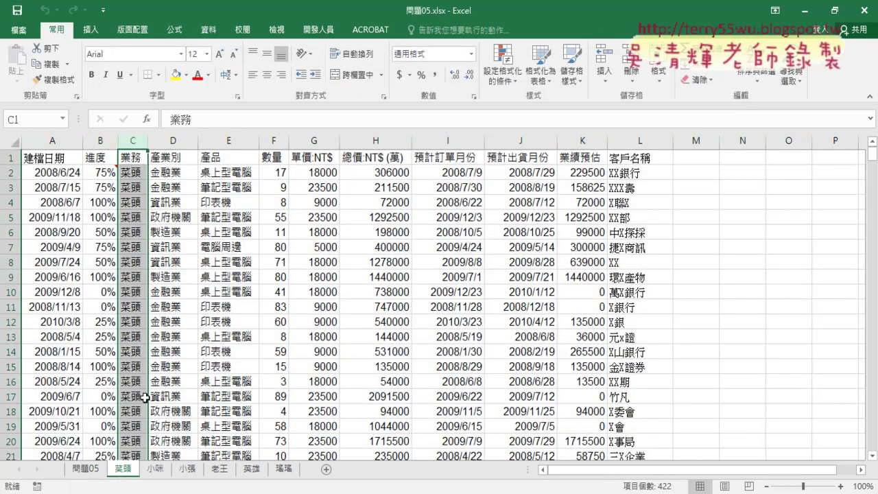
{"action": "left_click", "coordinate": [159, 471]}
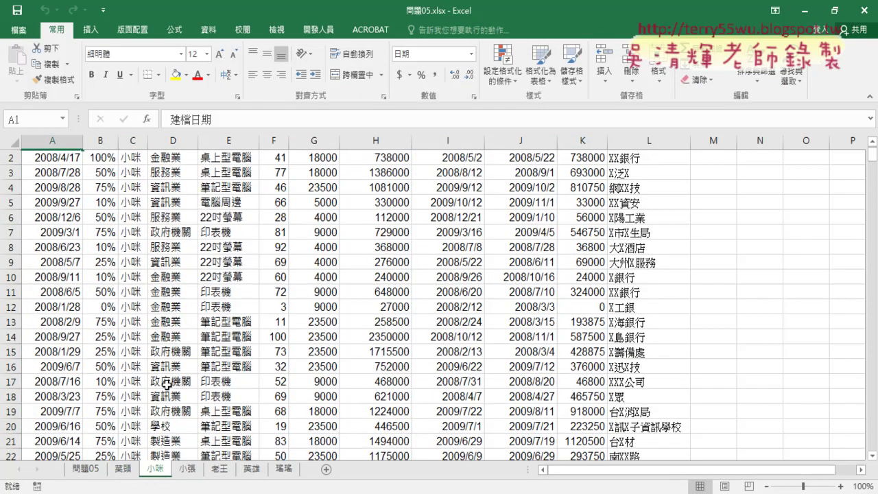
{"action": "left_click", "coordinate": [189, 470]}
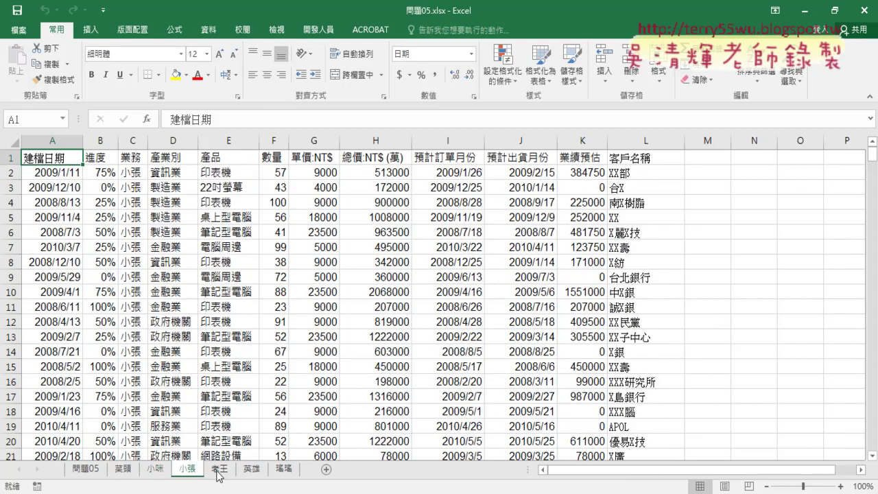
{"action": "left_click", "coordinate": [219, 470]}
{"action": "left_click", "coordinate": [251, 471]}
{"action": "left_click", "coordinate": [283, 471]}
Return to the 問題05 data sheet, then bring the Google Docs notes to the front.
{"action": "left_click", "coordinate": [89, 469]}
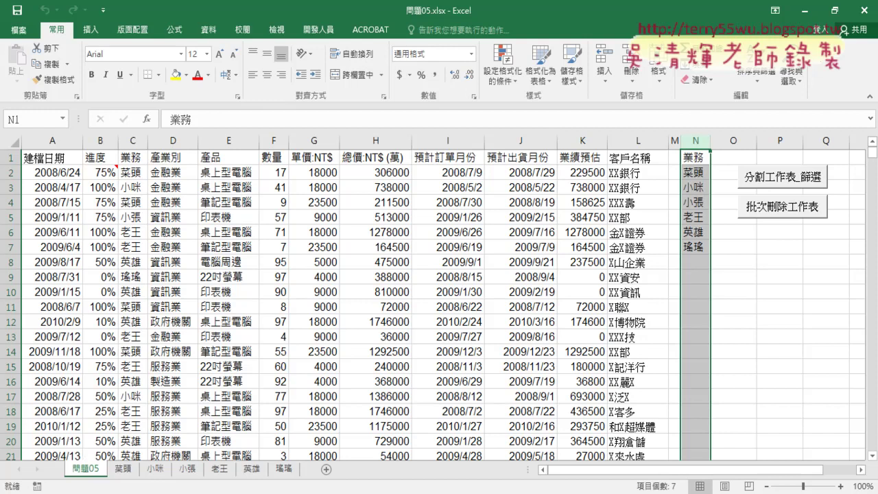
{"action": "left_click", "coordinate": [92, 456]}
{"action": "key", "text": "alt+Tab"}
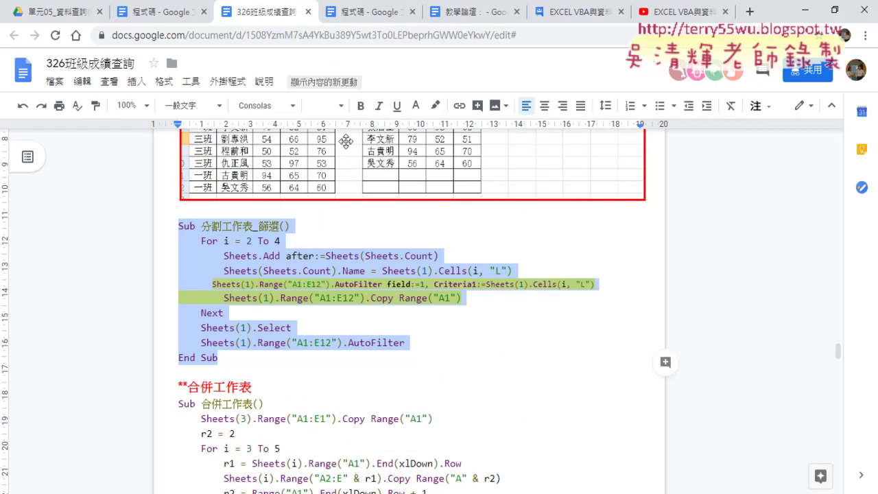
{"action": "left_click", "coordinate": [55, 12]}
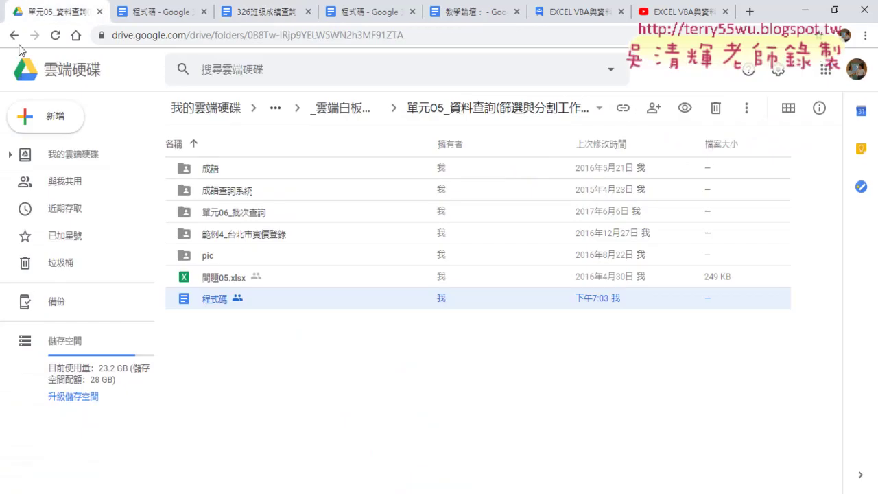
{"action": "left_click", "coordinate": [14, 35]}
{"action": "double_click", "coordinate": [249, 236]}
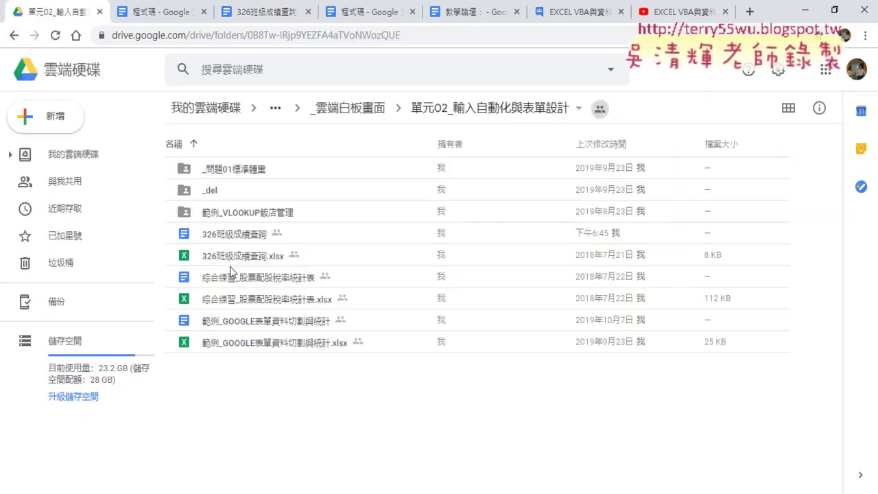
{"action": "double_click", "coordinate": [233, 235]}
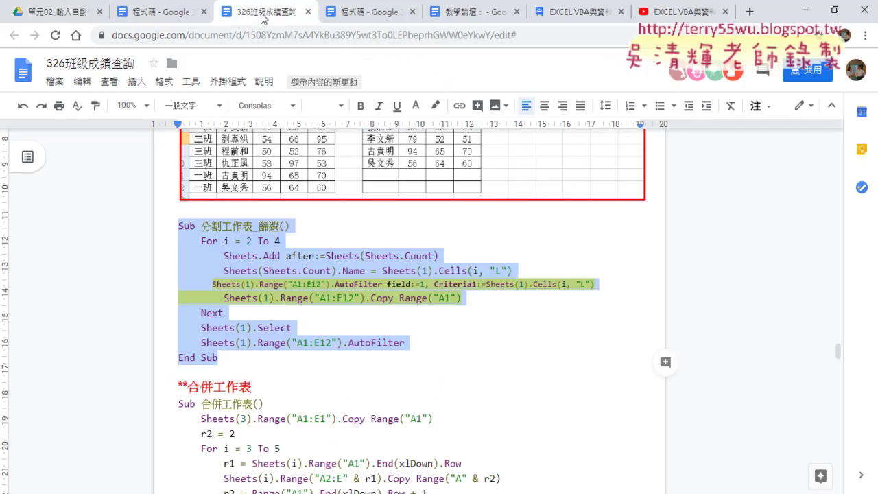